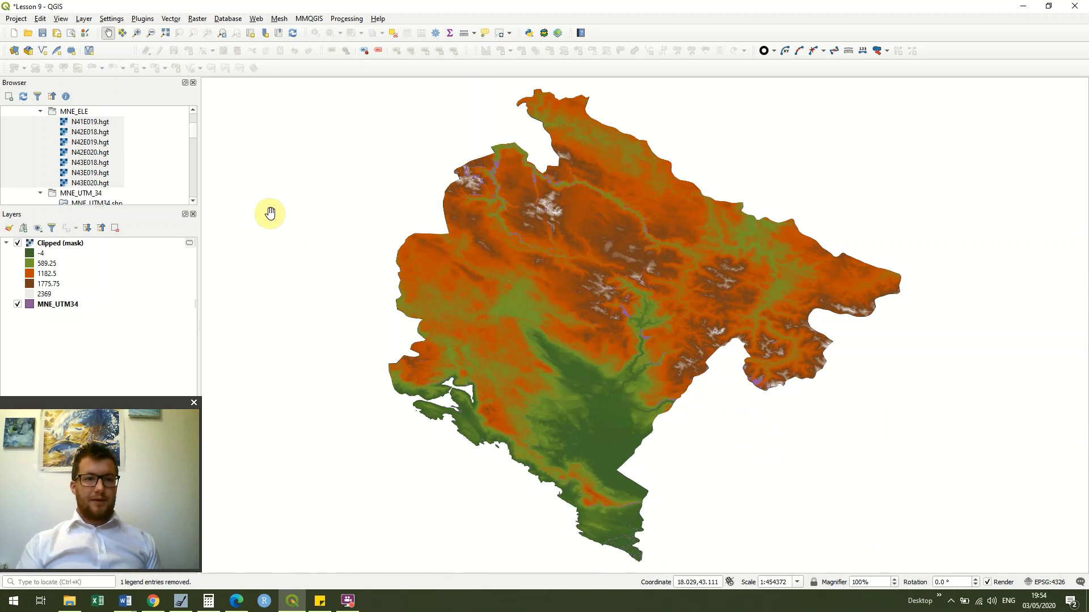
Start choosing a Raster Calculator output file, and create and open the folder QGIS 2 Lesson 12 inside QGIS for everyone 2
{"action": "left_click", "coordinate": [201, 22]}
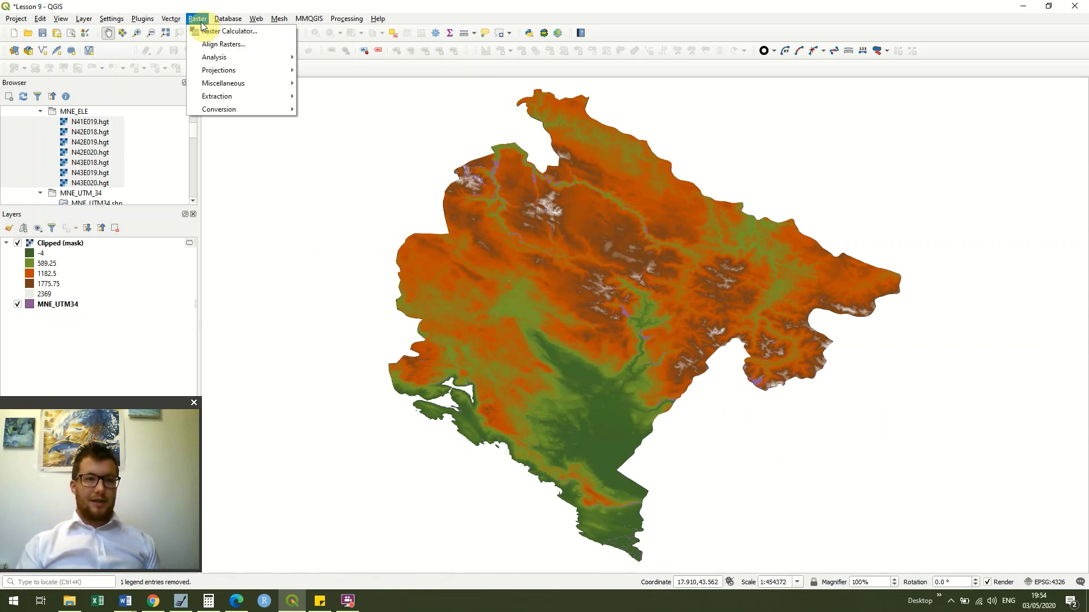
{"action": "left_click", "coordinate": [214, 31]}
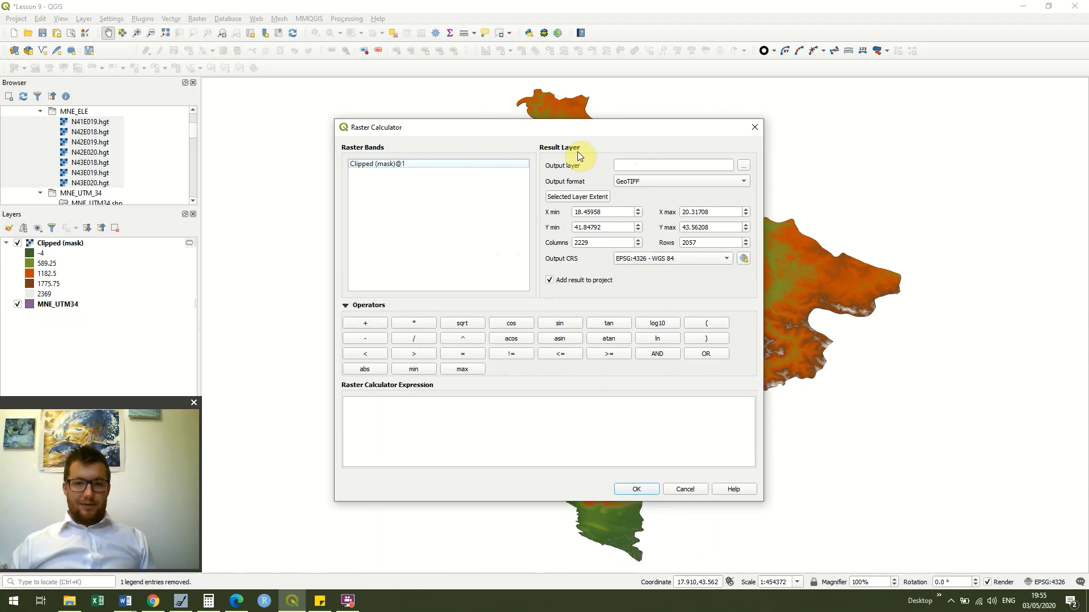
{"action": "left_click", "coordinate": [746, 165]}
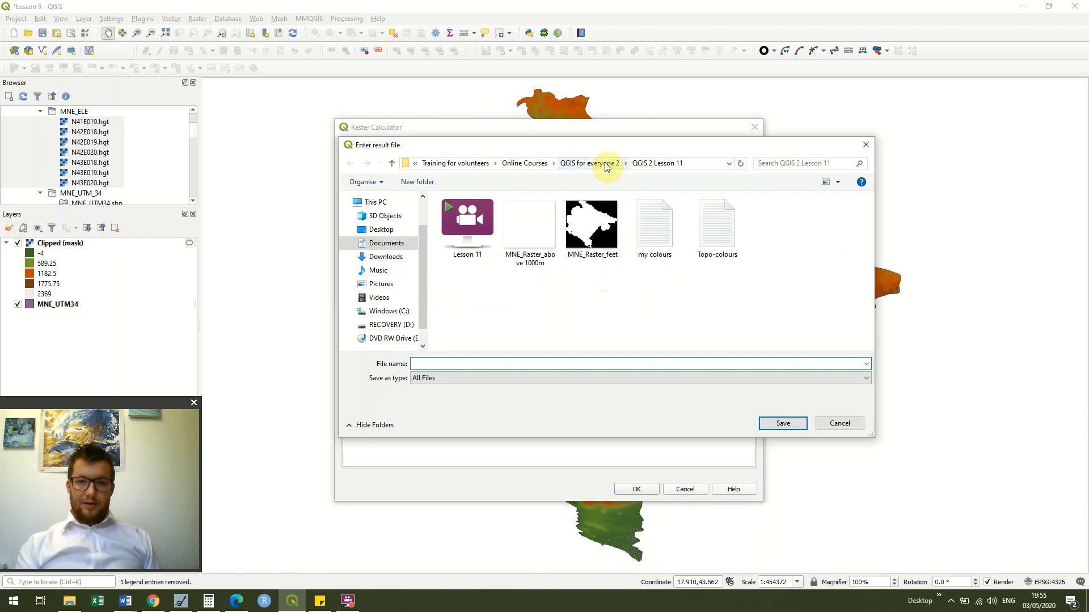
{"action": "left_click", "coordinate": [595, 166]}
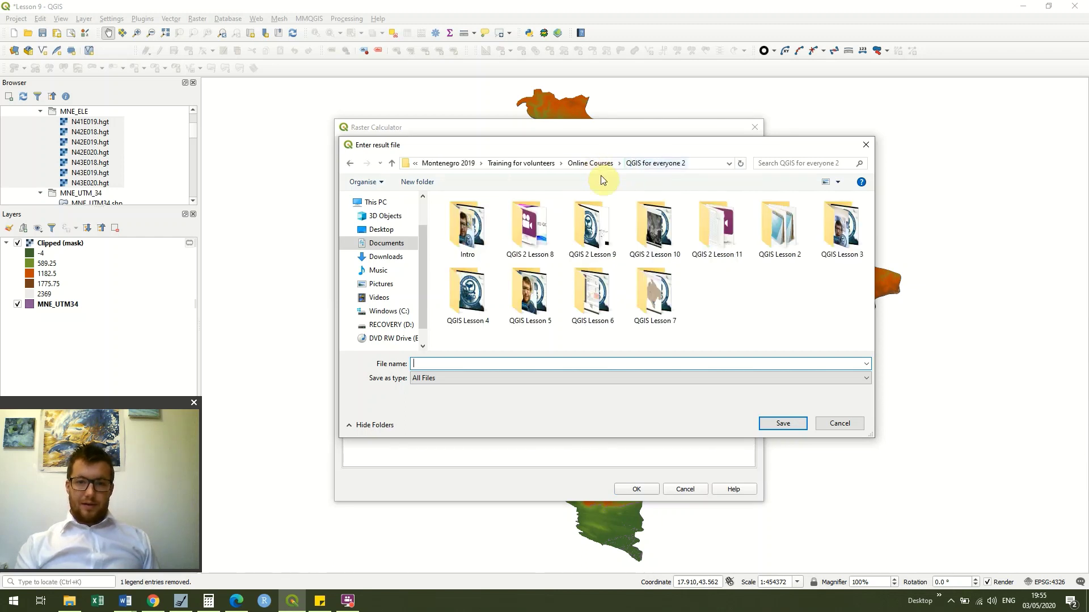
{"action": "right_click", "coordinate": [733, 304]}
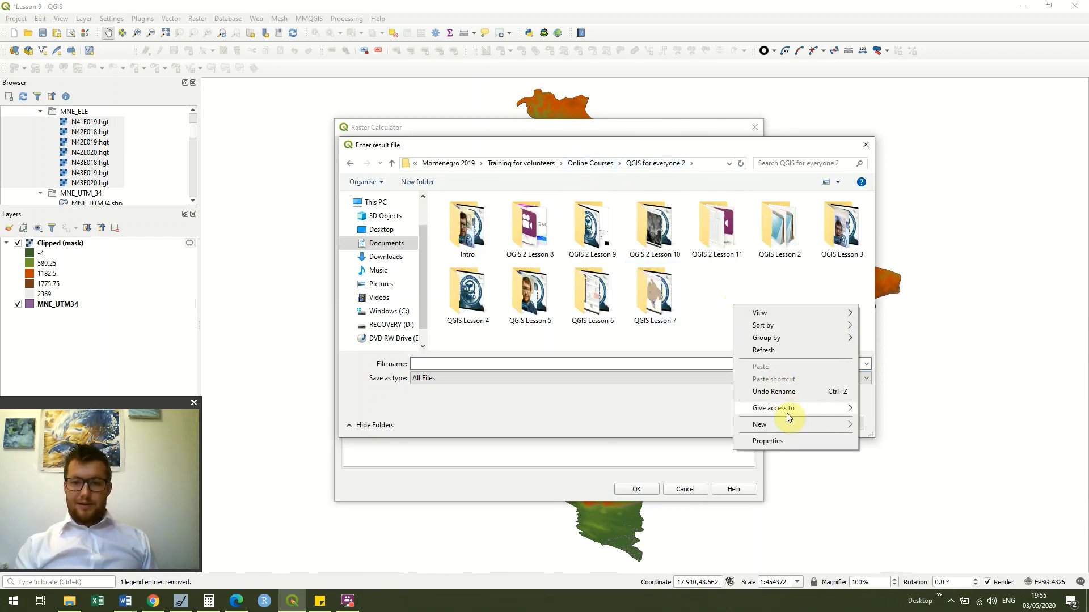
{"action": "mouse_move", "coordinate": [787, 423]}
{"action": "left_click", "coordinate": [875, 426]}
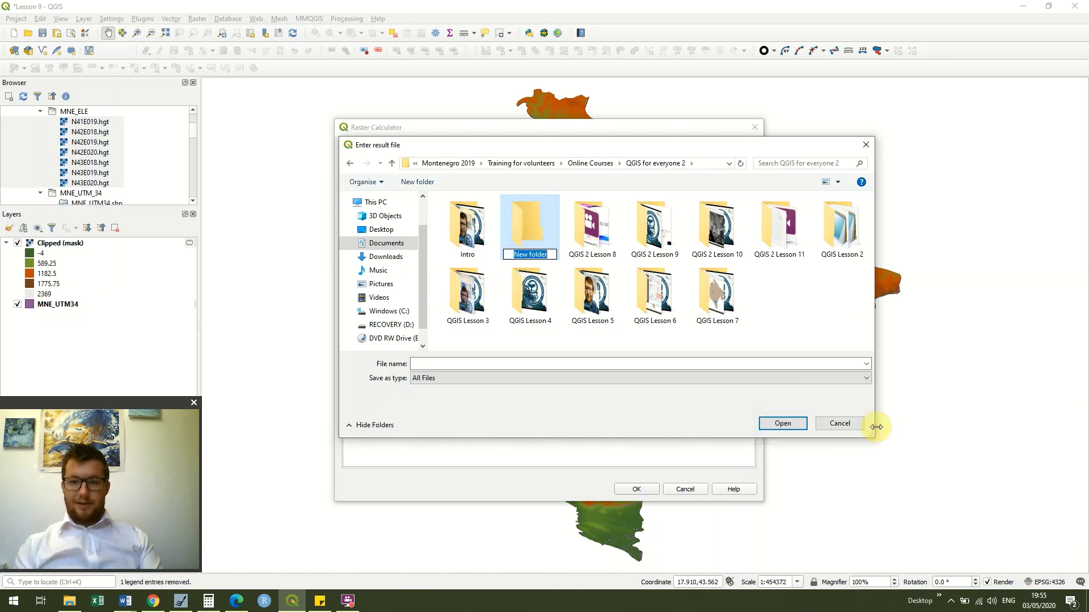
{"action": "type", "text": "QGIS"}
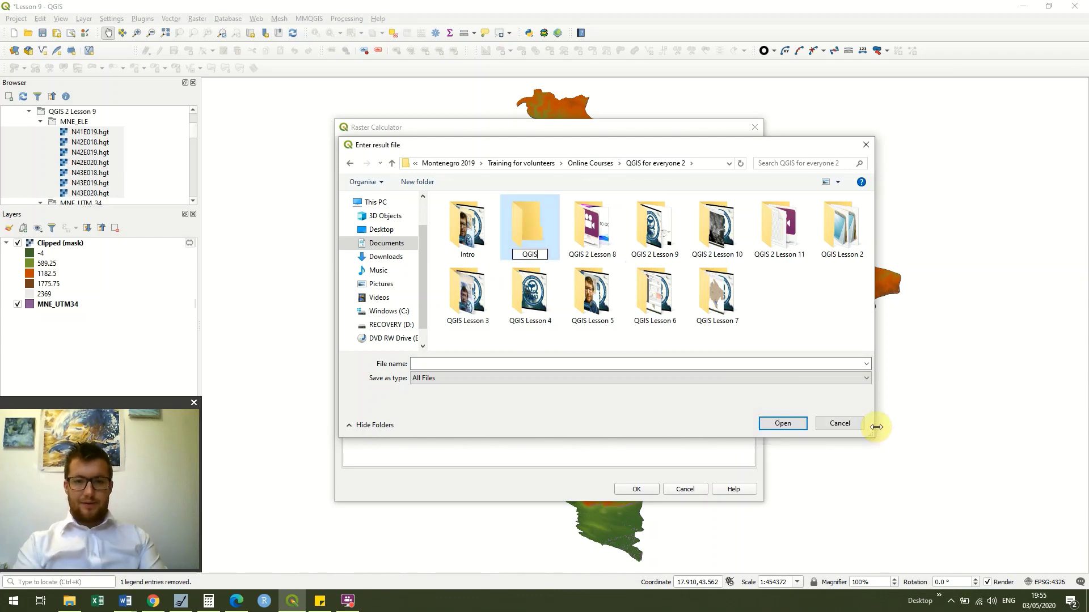
{"action": "type", "text": " 2 Lesson 12"}
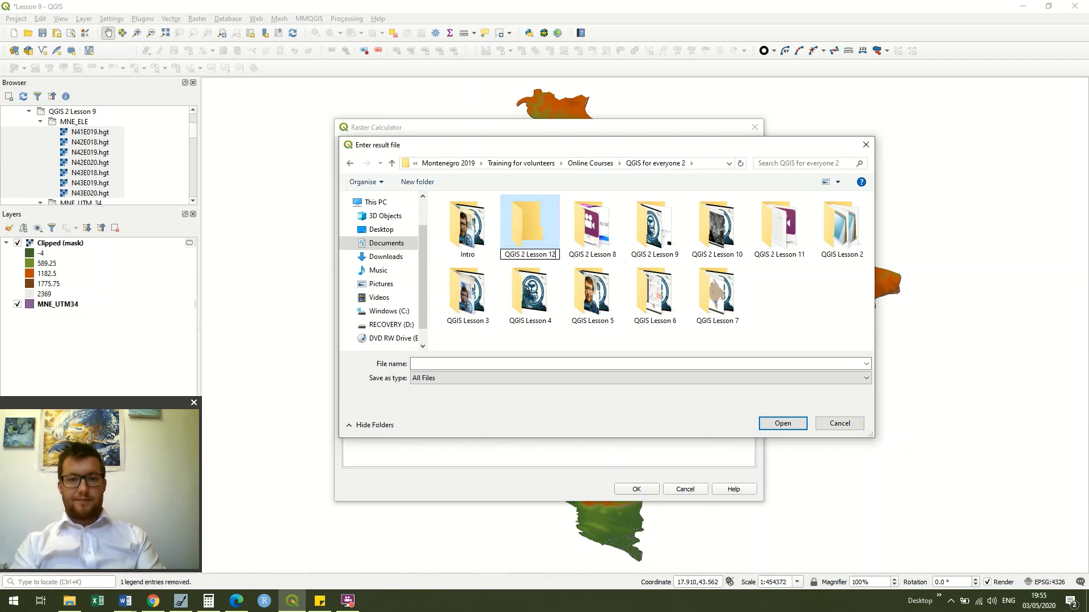
{"action": "key", "text": "Return"}
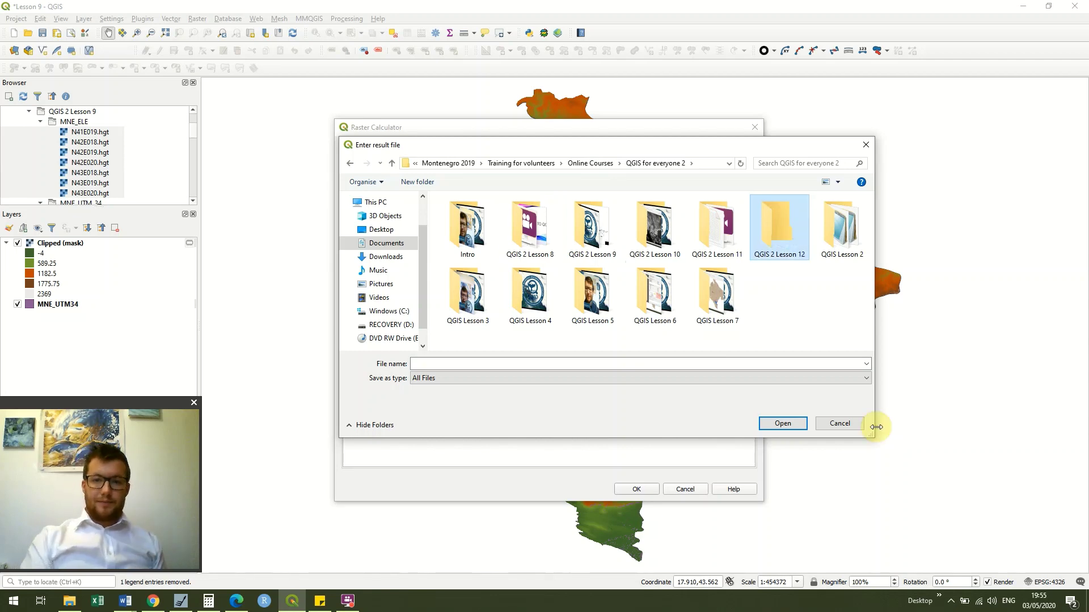
{"action": "key", "text": "Return"}
Name the output raster MNE_RASTER_FEET and save it in the QGIS 2 Lesson 12 folder
{"action": "left_click", "coordinate": [689, 362]}
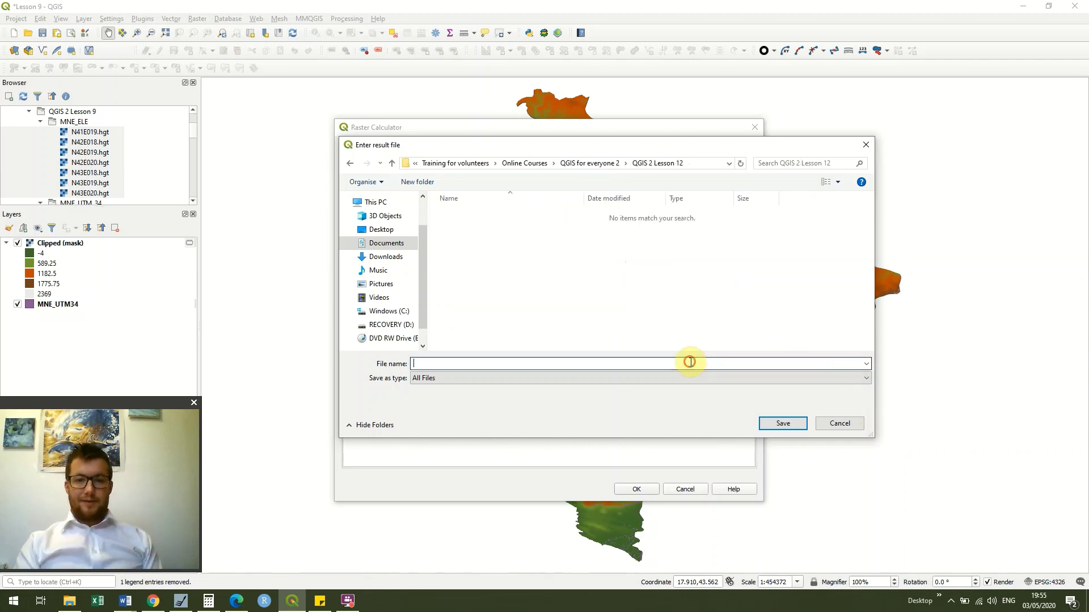
{"action": "type", "text": "MNE_"}
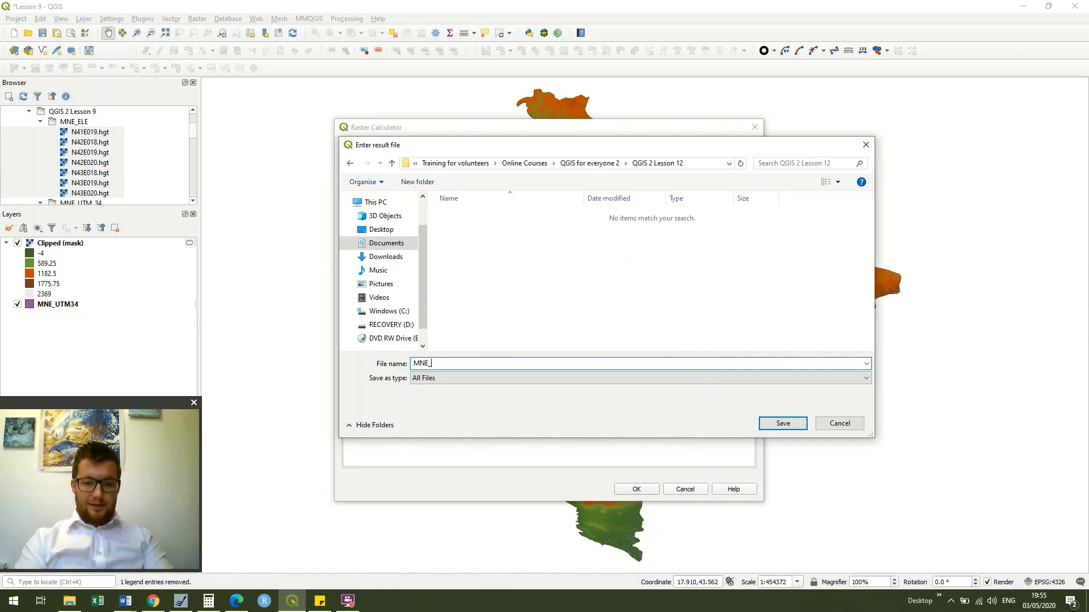
{"action": "type", "text": "RAS"}
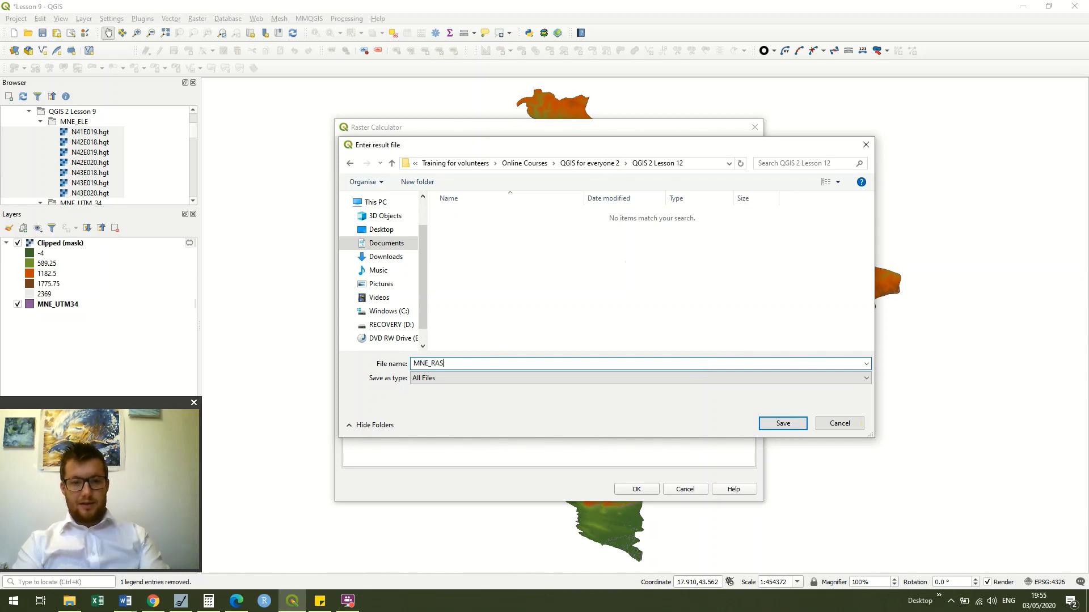
{"action": "type", "text": "TER"}
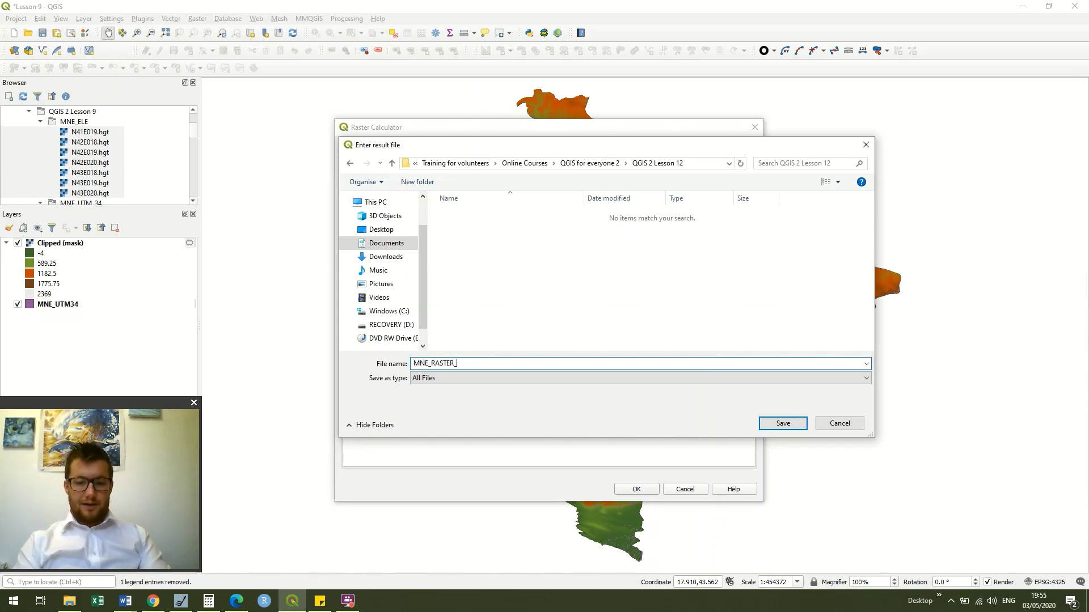
{"action": "type", "text": "_>="}
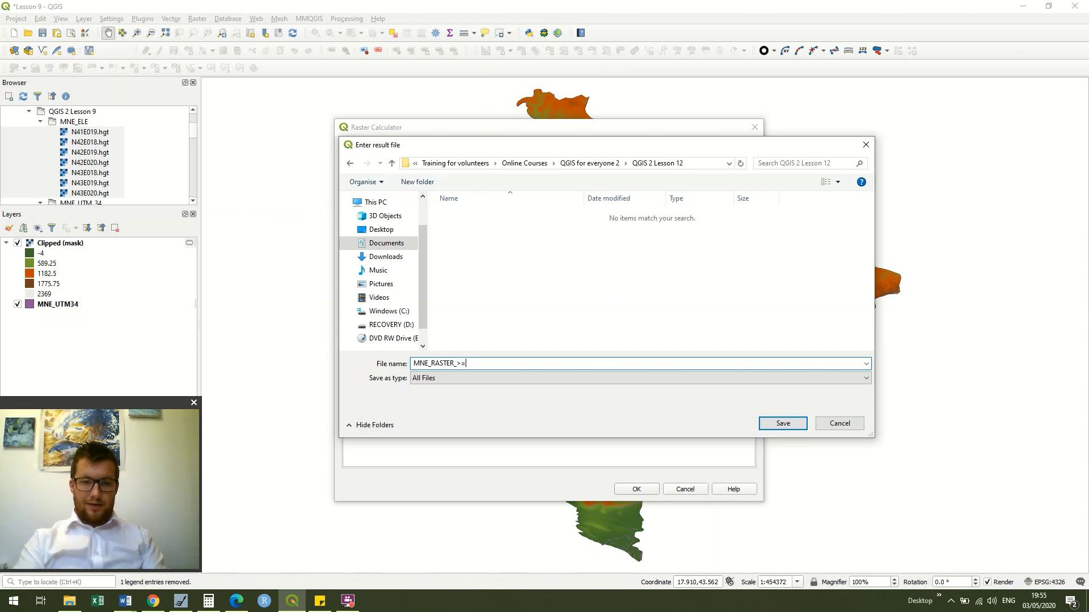
{"action": "type", "text": "1500"}
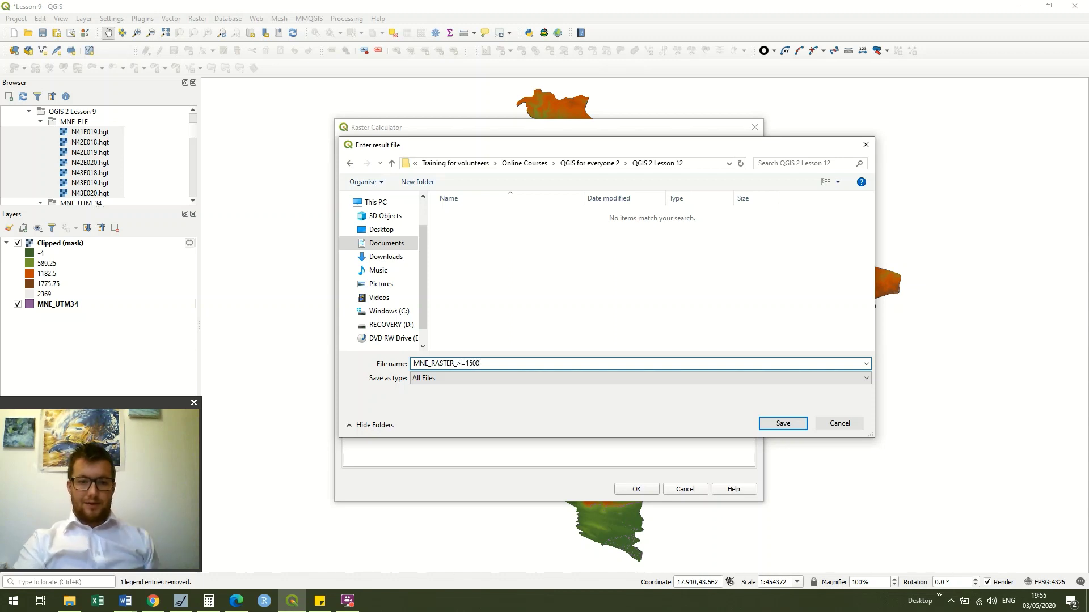
{"action": "key", "text": "BackSpace"}
{"action": "key", "text": "BackSpace"}
{"action": "key", "text": "BackSpace"}
{"action": "key", "text": "BackSpace"}
{"action": "key", "text": "BackSpace"}
{"action": "key", "text": "BackSpace"}
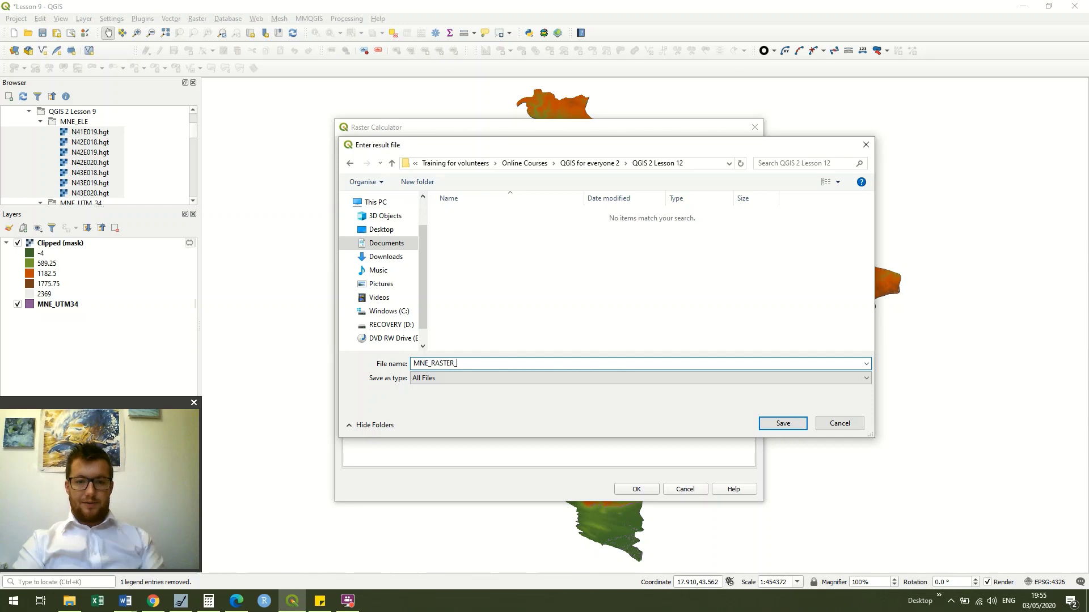
{"action": "type", "text": "FEET"}
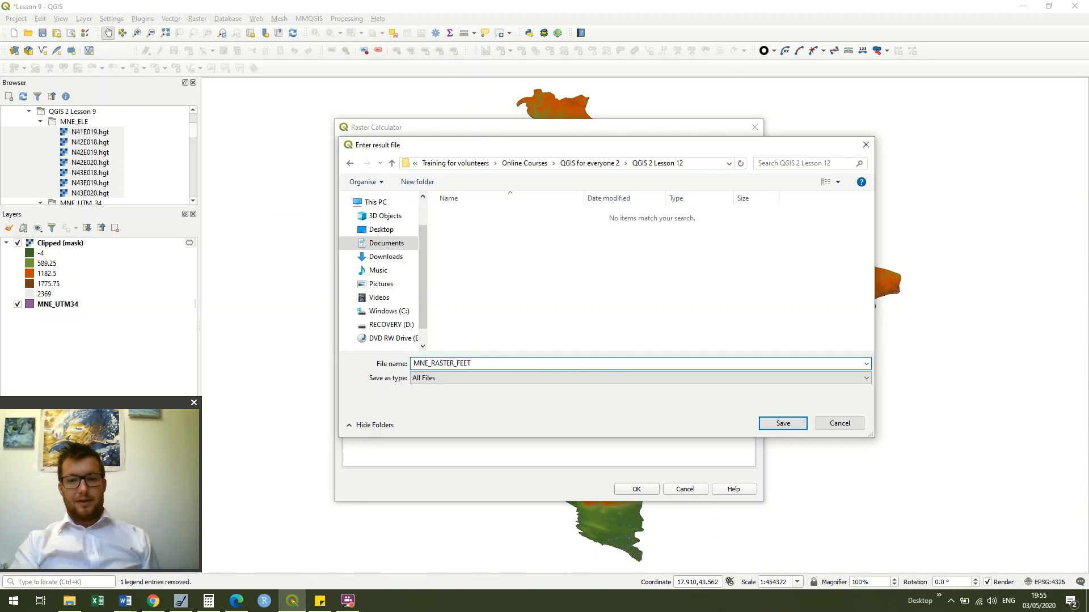
{"action": "key", "text": "Return"}
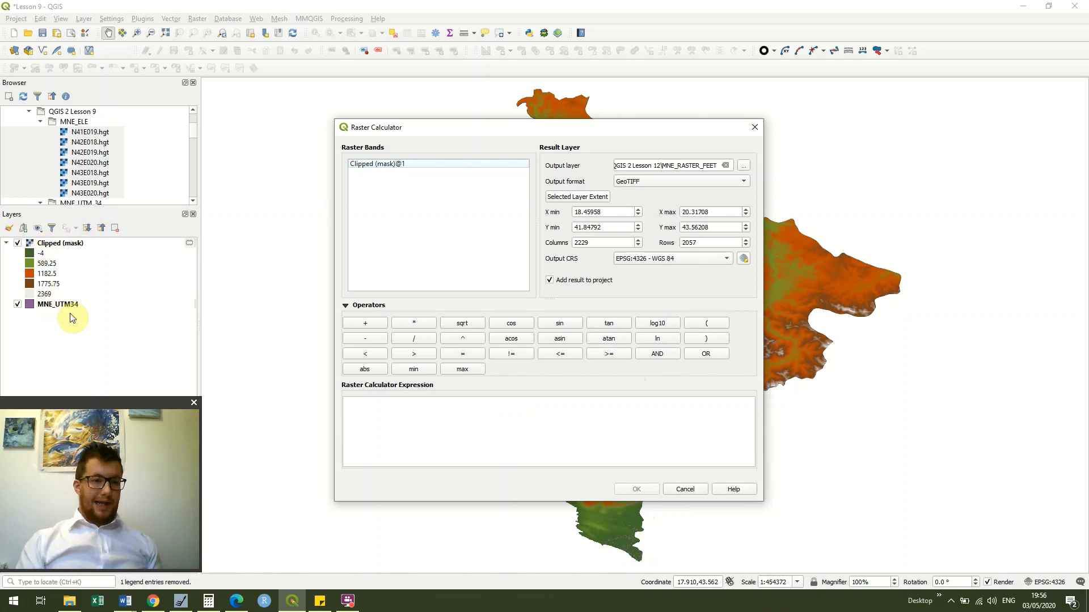
Enter the expression "Clipped (mask)@1" * 3.28 to convert the elevations to feet, and run the calculation
{"action": "left_click", "coordinate": [408, 164]}
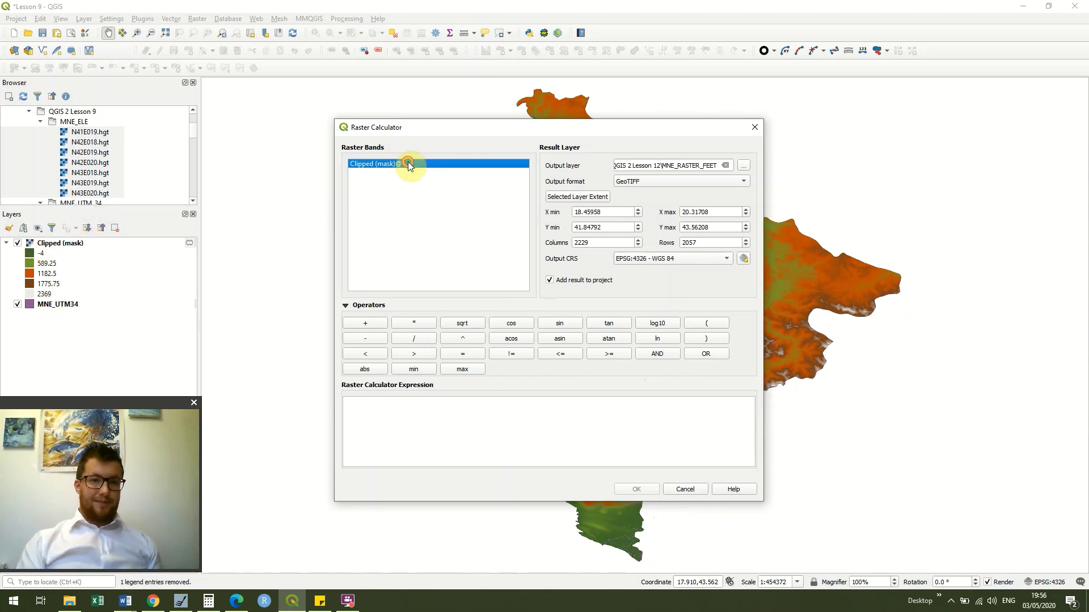
{"action": "double_click", "coordinate": [409, 164]}
{"action": "left_click", "coordinate": [456, 415]}
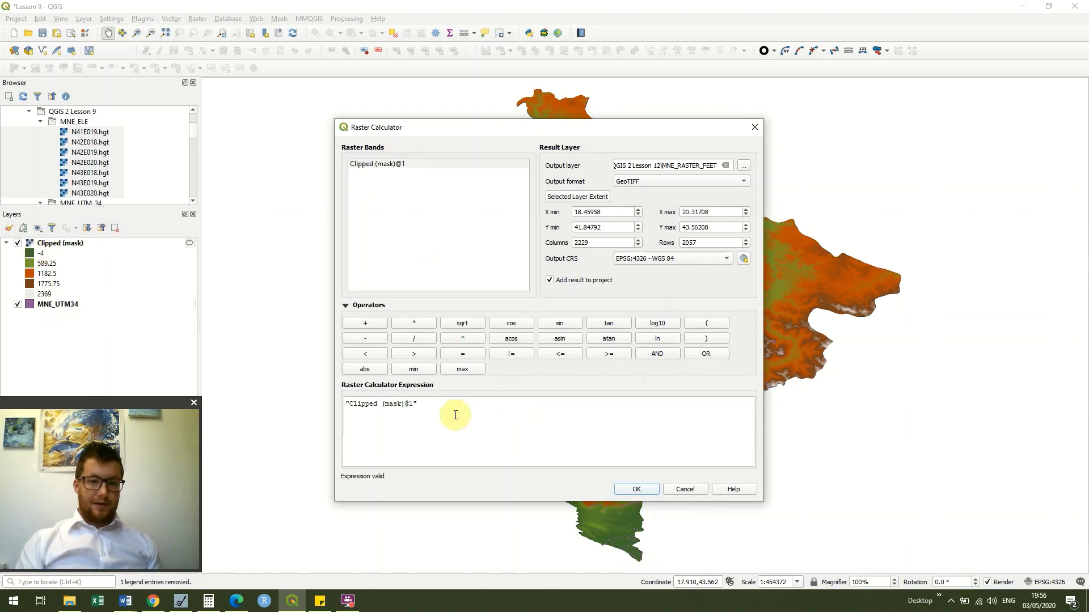
{"action": "type", "text": "*"}
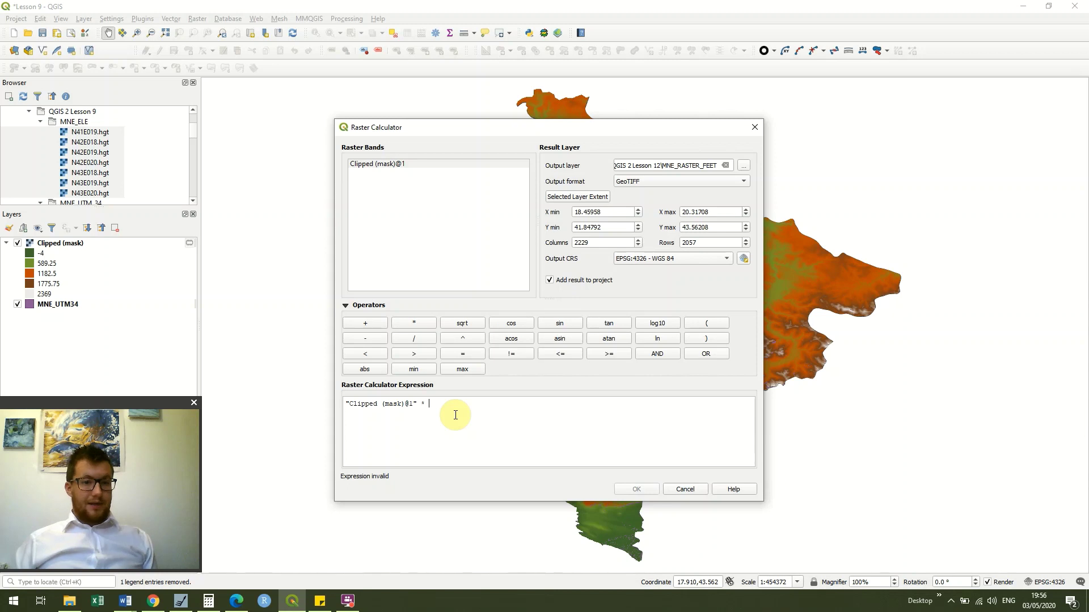
{"action": "type", "text": "3.28"}
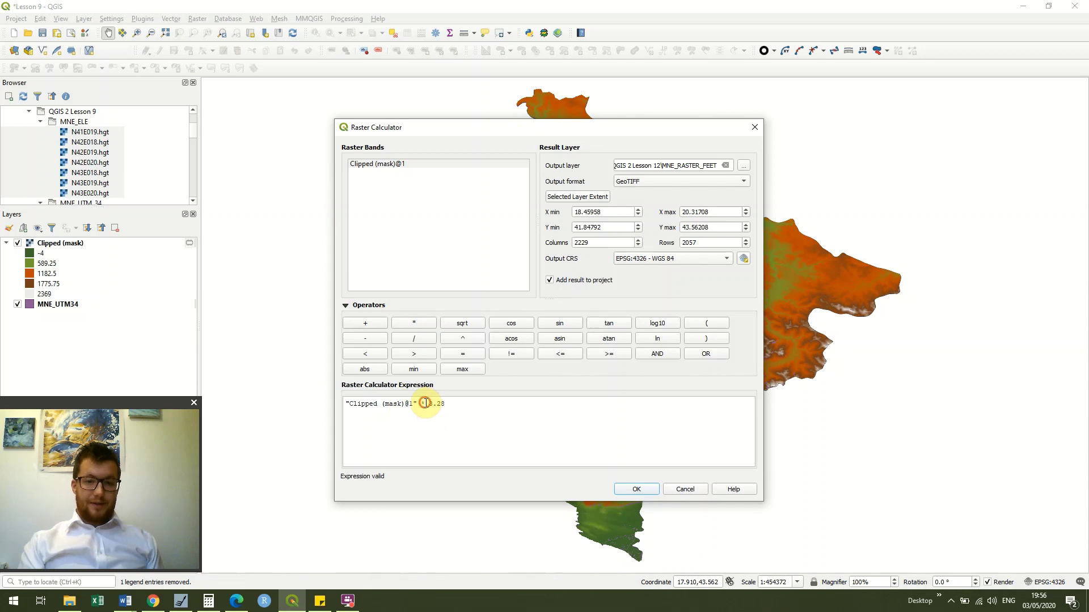
{"action": "left_click", "coordinate": [445, 418]}
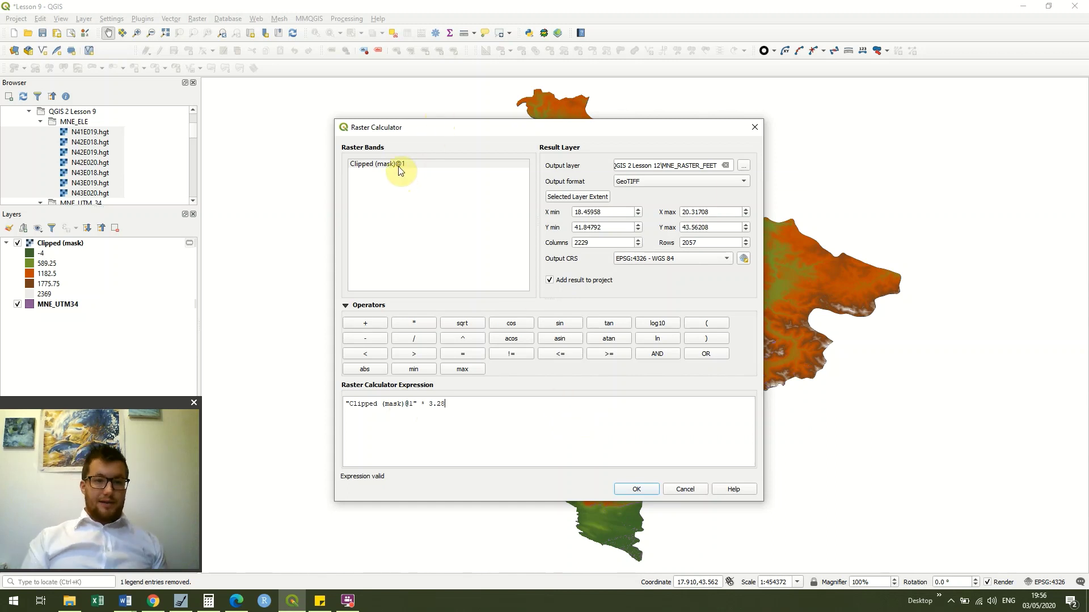
{"action": "left_click", "coordinate": [422, 404]}
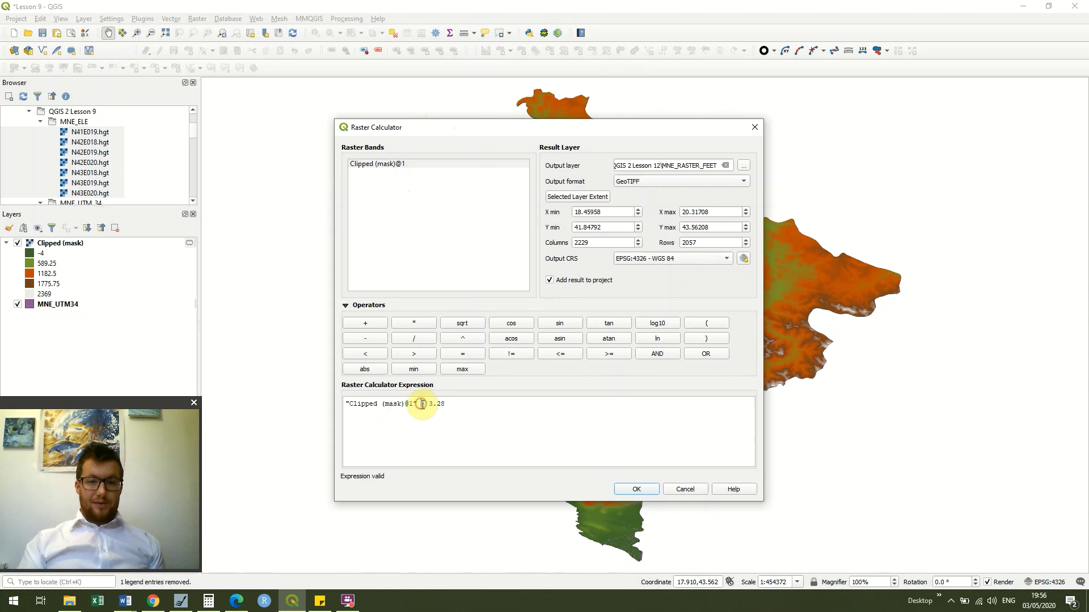
{"action": "double_click", "coordinate": [430, 404]}
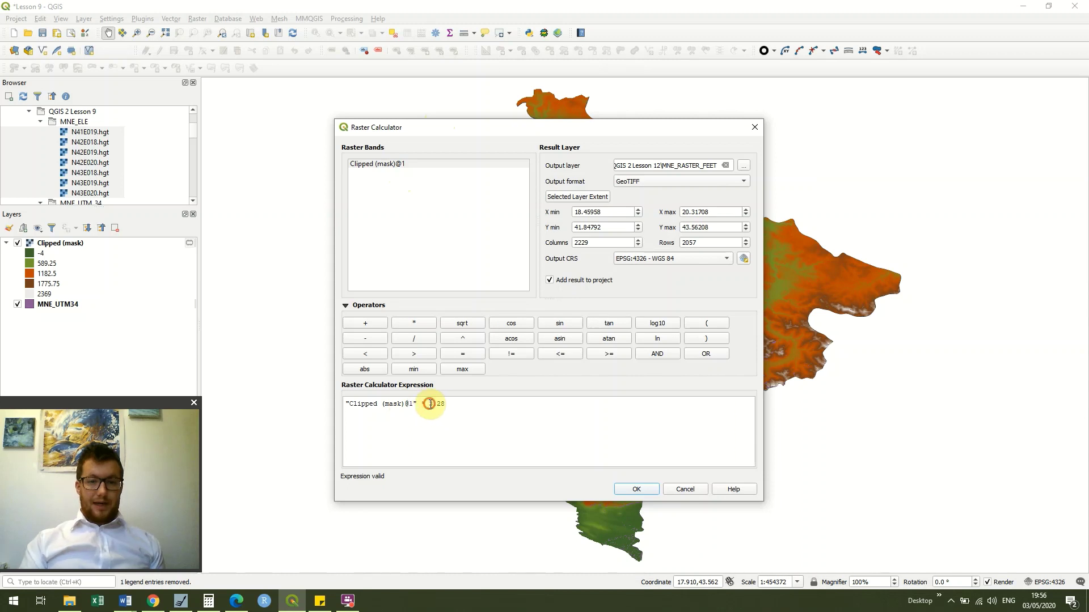
{"action": "left_click", "coordinate": [451, 426]}
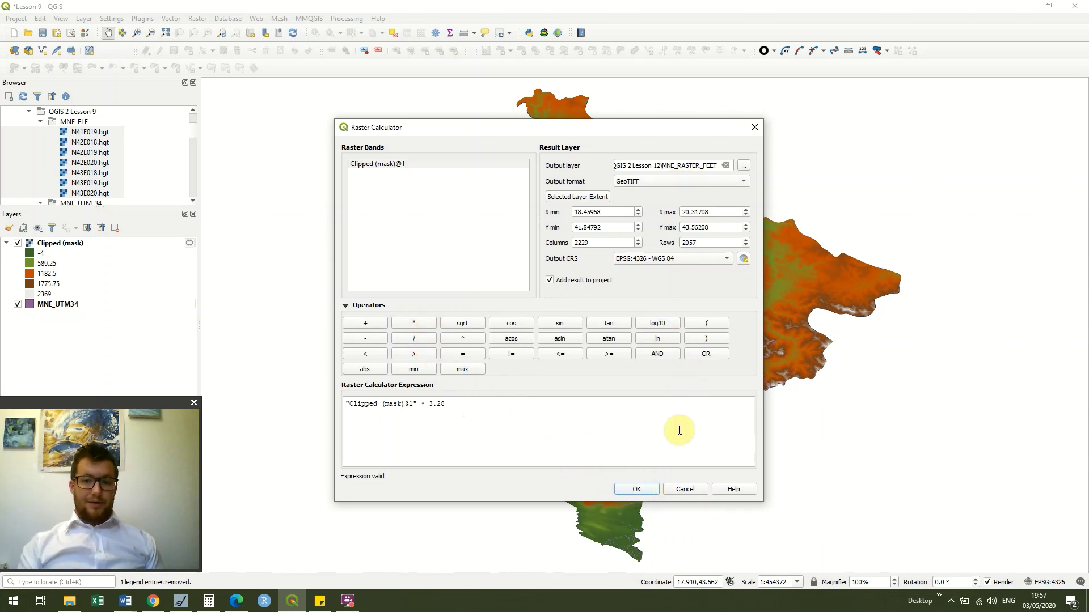
{"action": "left_click", "coordinate": [636, 489]}
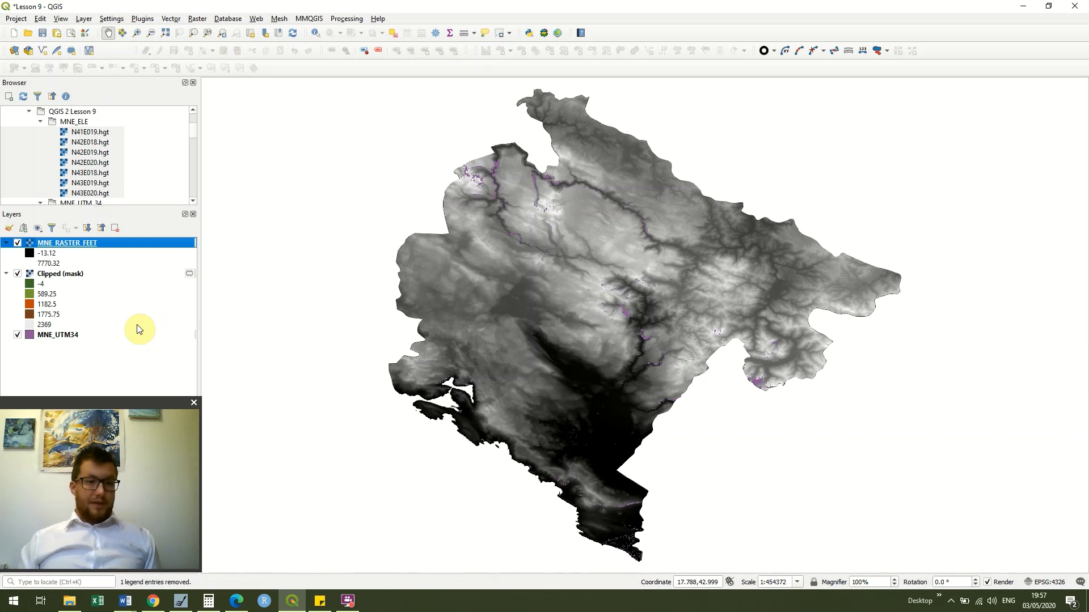
Remove the MNE_RASTER_FEET layer from the project
{"action": "left_click", "coordinate": [137, 243]}
{"action": "right_click", "coordinate": [137, 243]}
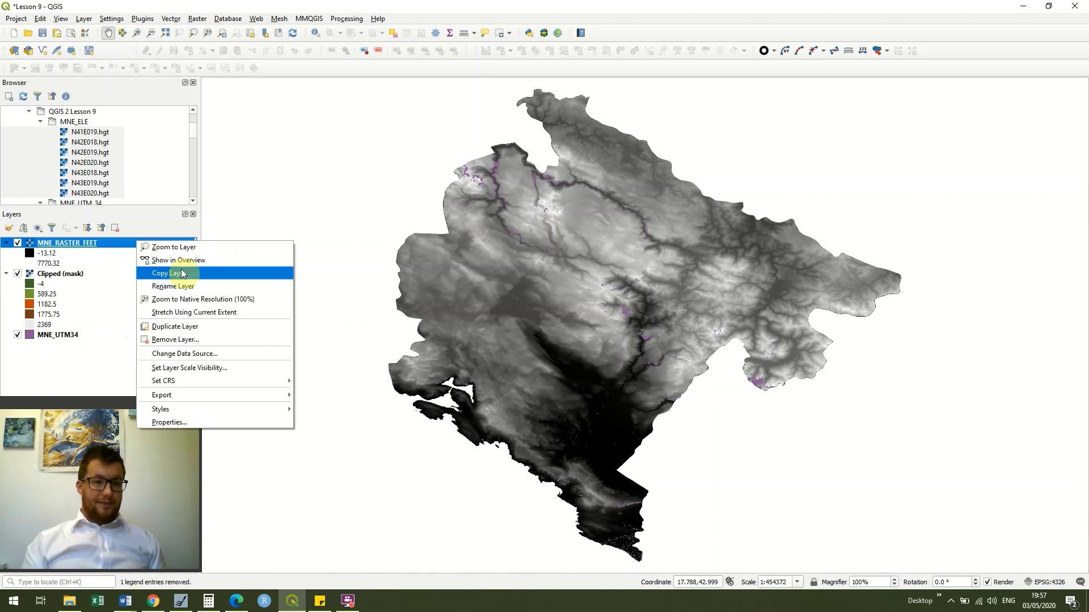
{"action": "left_click", "coordinate": [209, 341]}
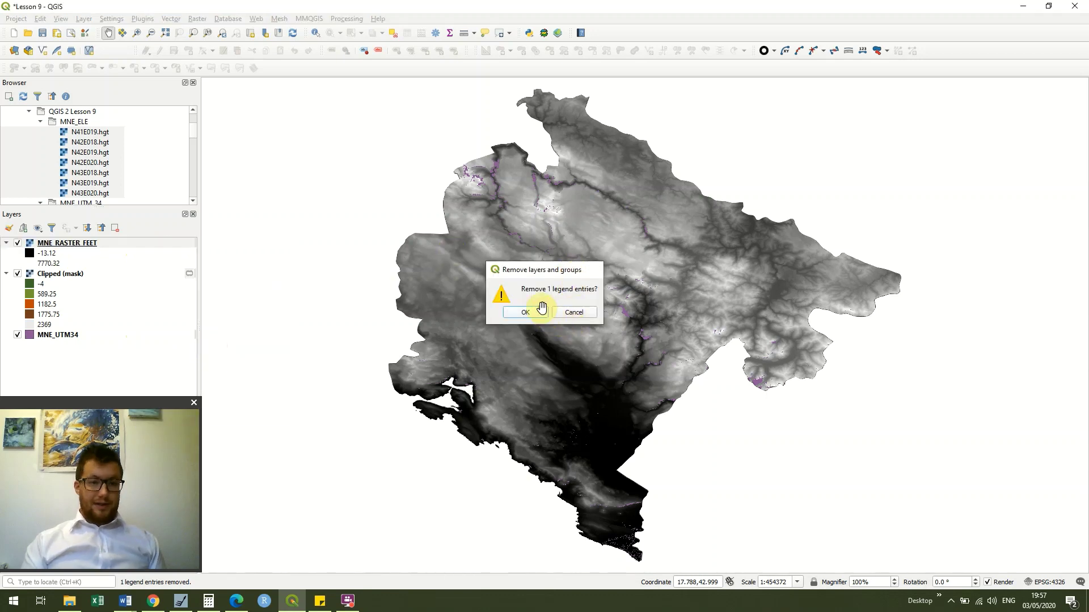
{"action": "left_click", "coordinate": [540, 312]}
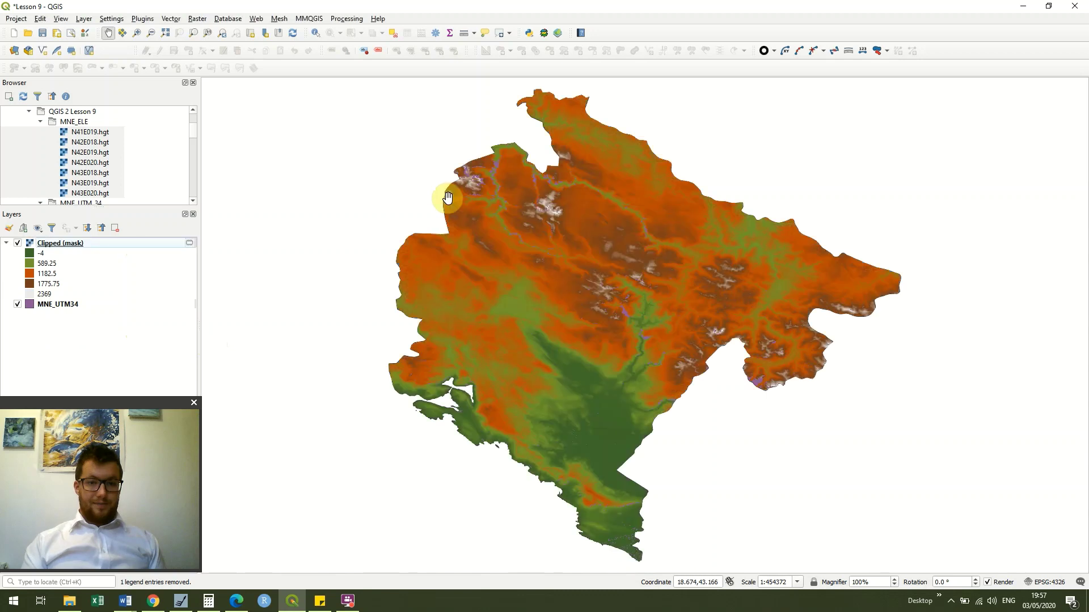
Start a new Raster Calculator calculation with the expression ("MNE_Raster@1" >= 1500) * ("MNE_Raster@1")
{"action": "left_click", "coordinate": [199, 19]}
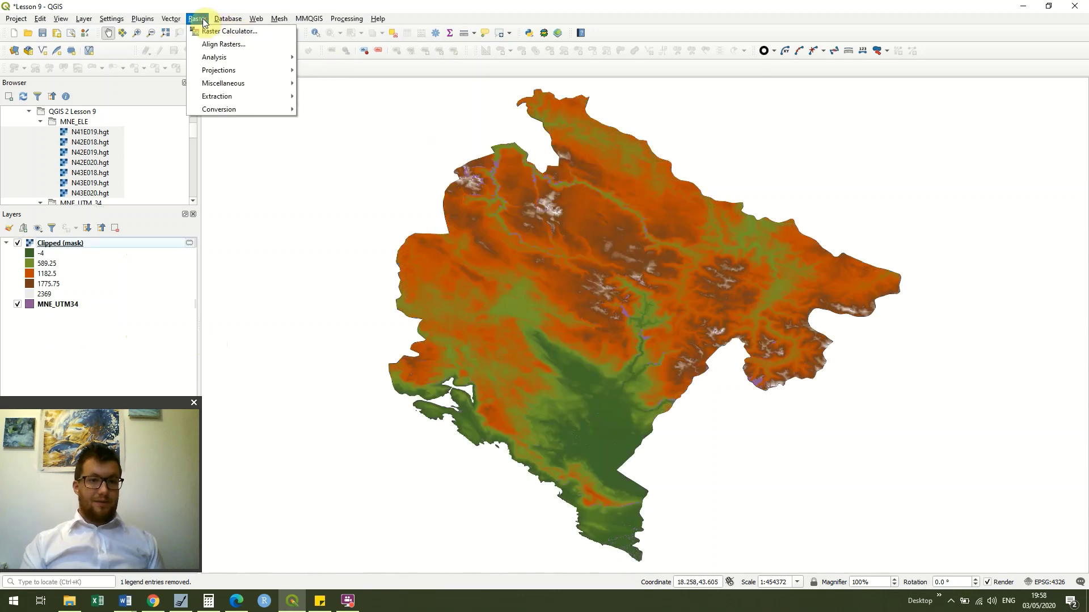
{"action": "left_click", "coordinate": [216, 32]}
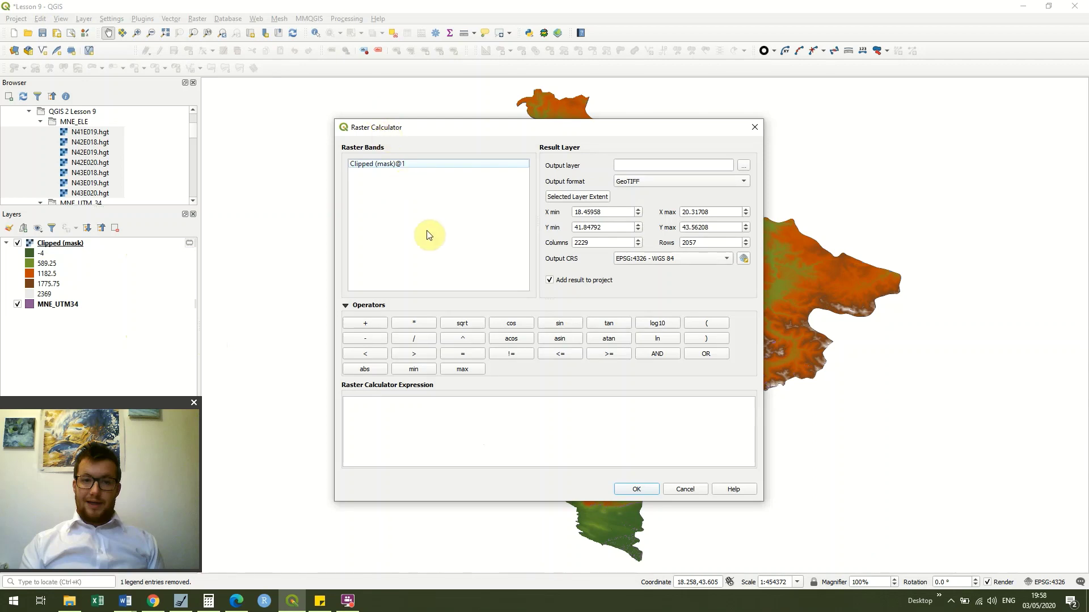
{"action": "left_click", "coordinate": [435, 419]}
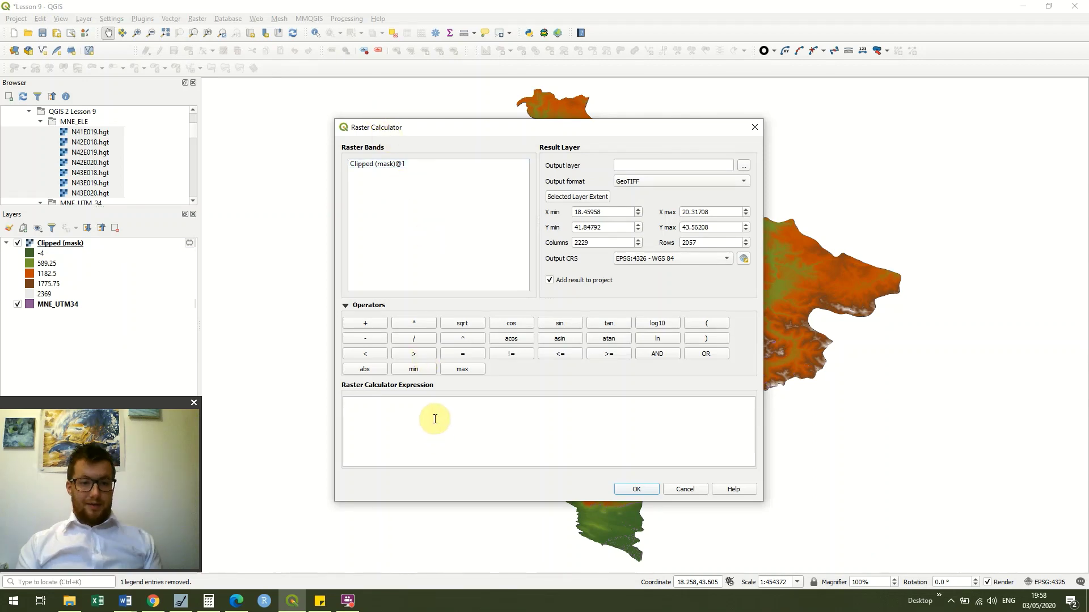
{"action": "type", "text": "(\"MNE_Raster@1\" >= 1500) * \"MNE_Raster@1\")"}
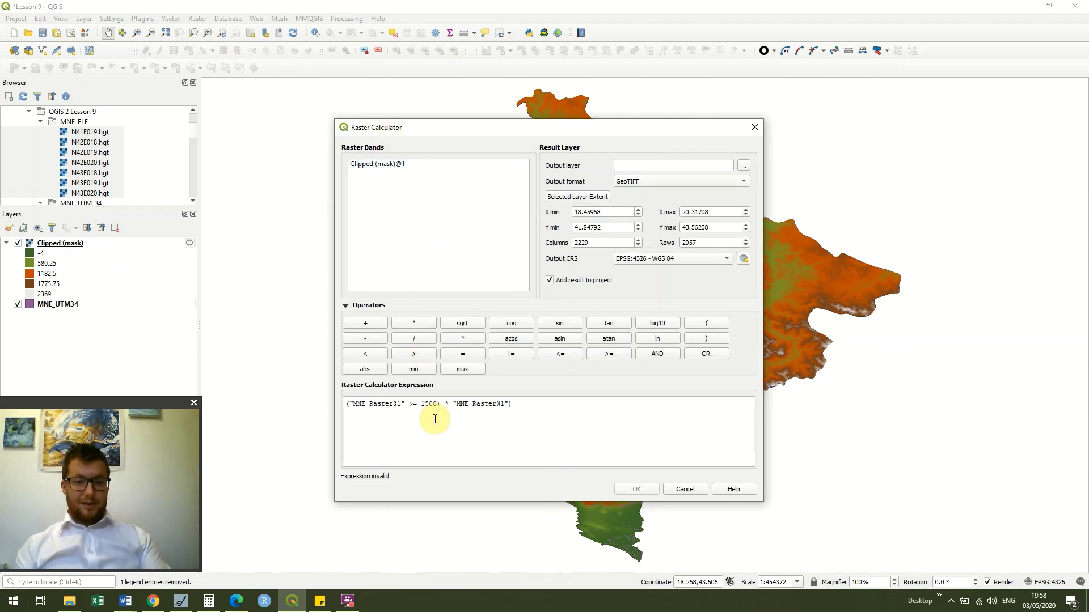
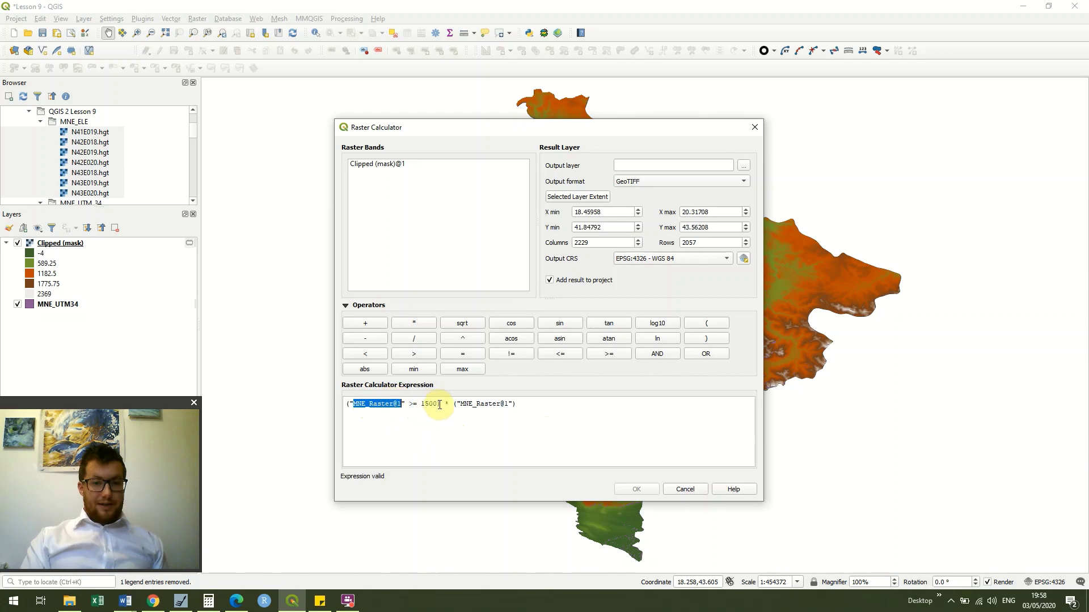
Replace the MNE_Raster@1 reference inside the >= 1500 condition with the Clipped (mask)@1 band
{"action": "left_click", "coordinate": [426, 460]}
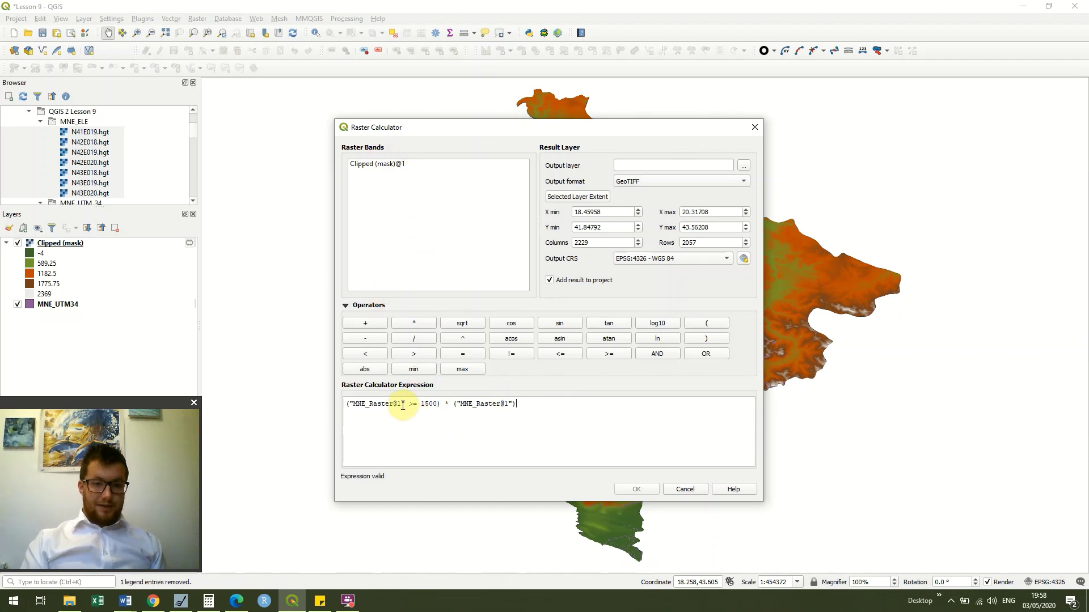
{"action": "left_click_drag", "start_coordinate": [403, 405], "coordinate": [354, 404]}
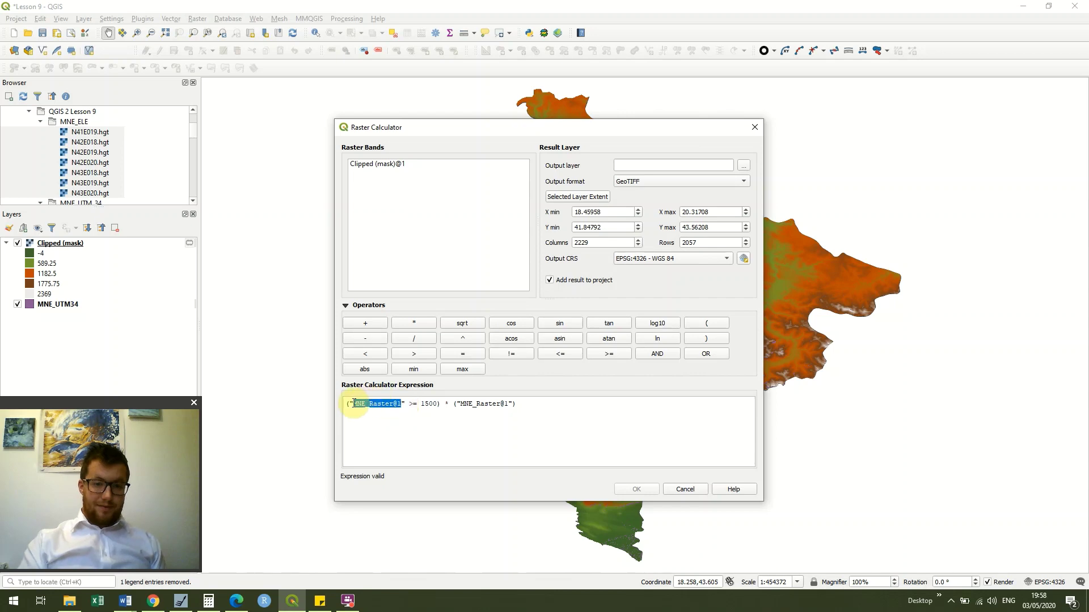
{"action": "key", "text": "BackSpace"}
{"action": "key", "text": "BackSpace"}
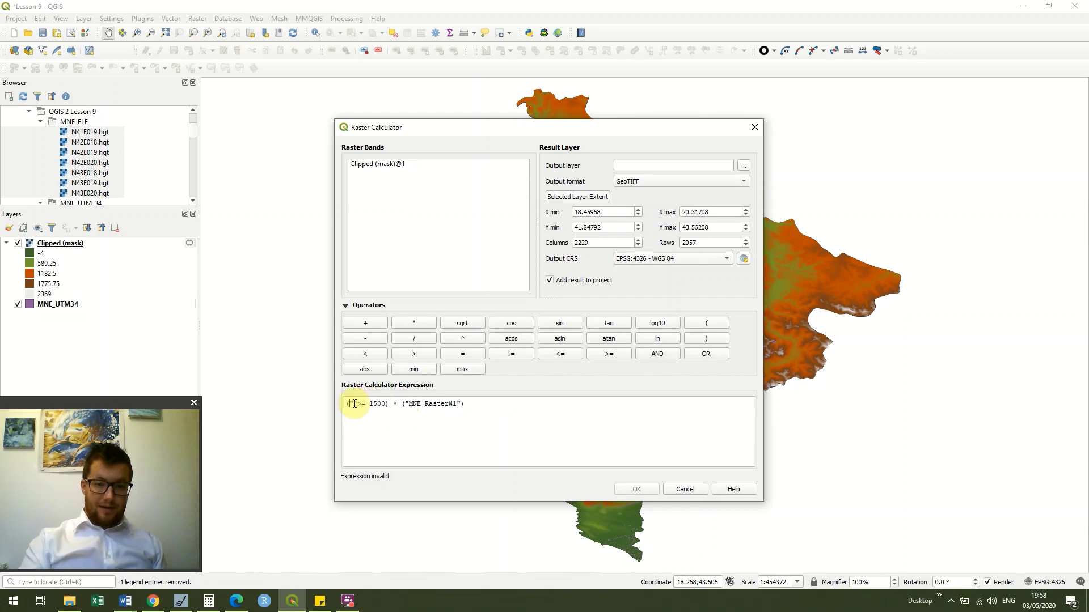
{"action": "key", "text": "Delete"}
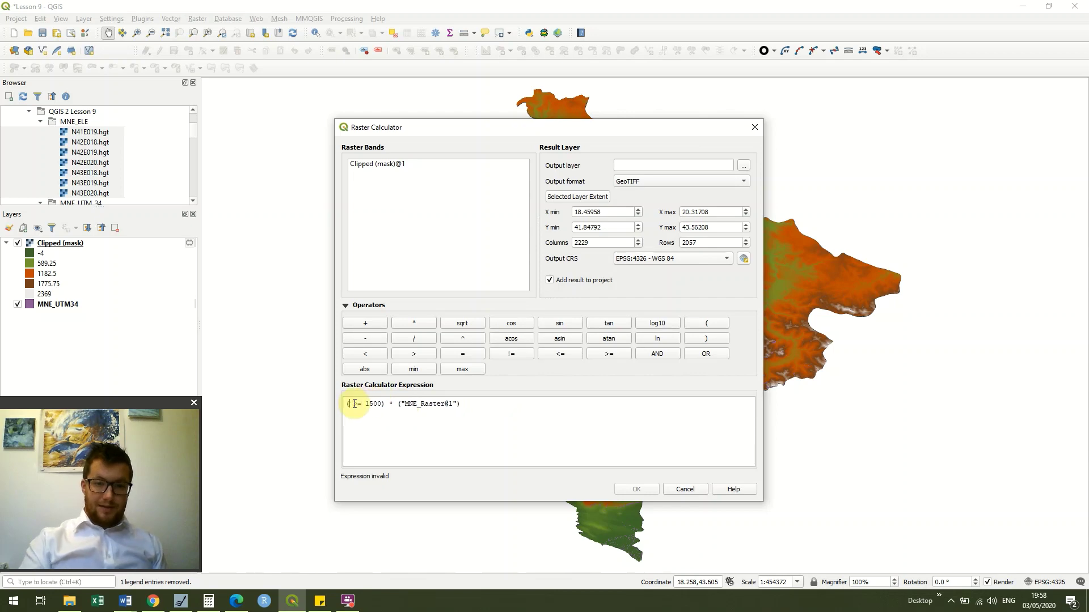
{"action": "double_click", "coordinate": [383, 165]}
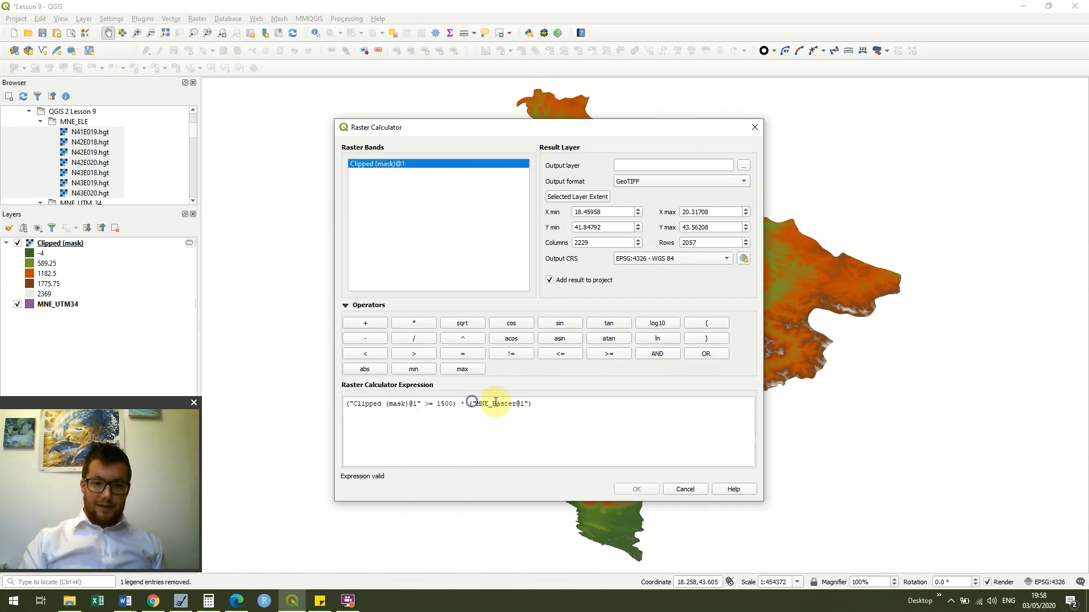
Replace the multiplied MNE_Raster@1 reference so the expression reads ("Clipped (mask)@1" >= 1500) * ("Clipped (mask)@1")
{"action": "right_click", "coordinate": [513, 404]}
{"action": "left_click", "coordinate": [488, 404]}
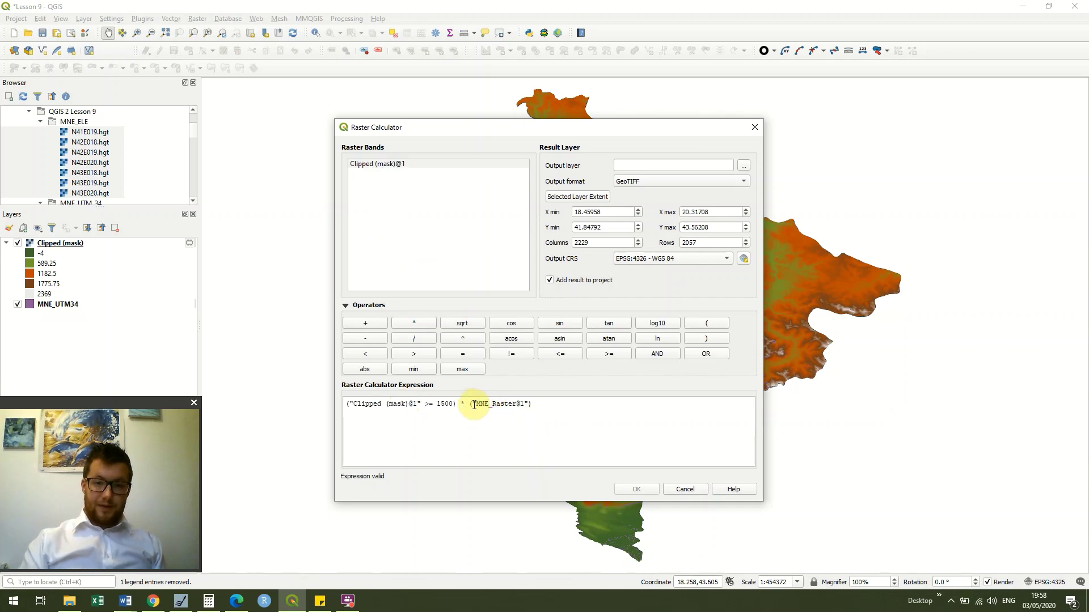
{"action": "left_click_drag", "start_coordinate": [474, 404], "coordinate": [529, 402]}
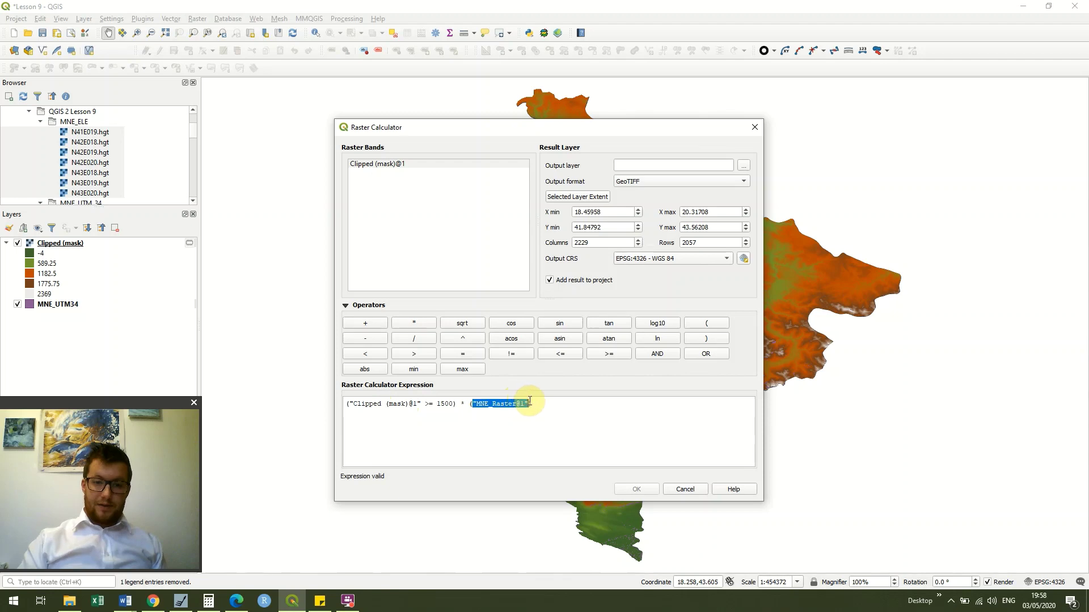
{"action": "left_click", "coordinate": [379, 165]}
{"action": "double_click", "coordinate": [379, 163]}
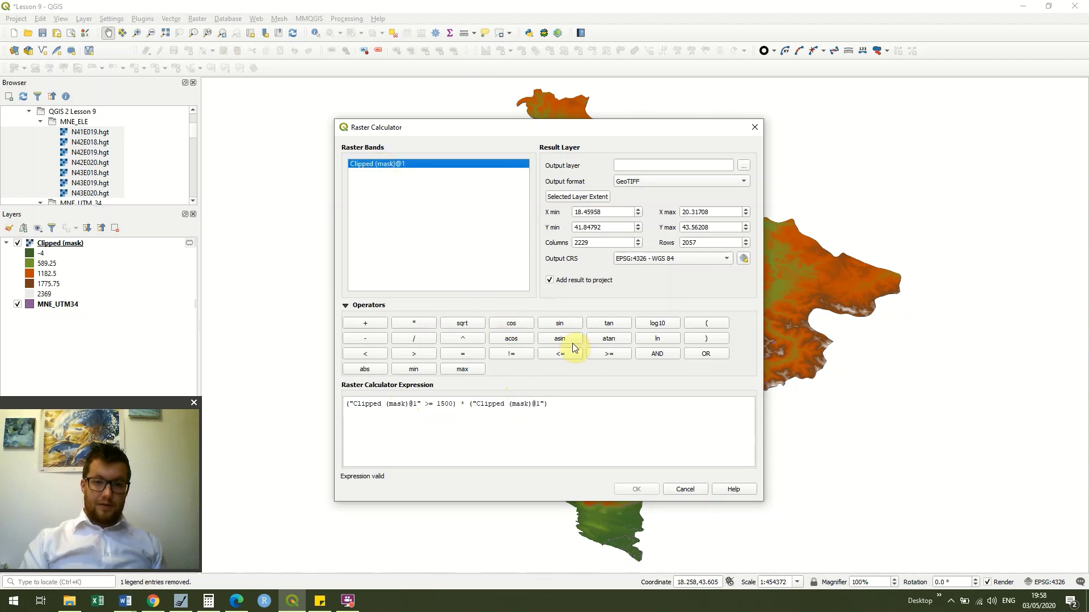
{"action": "left_click", "coordinate": [627, 408]}
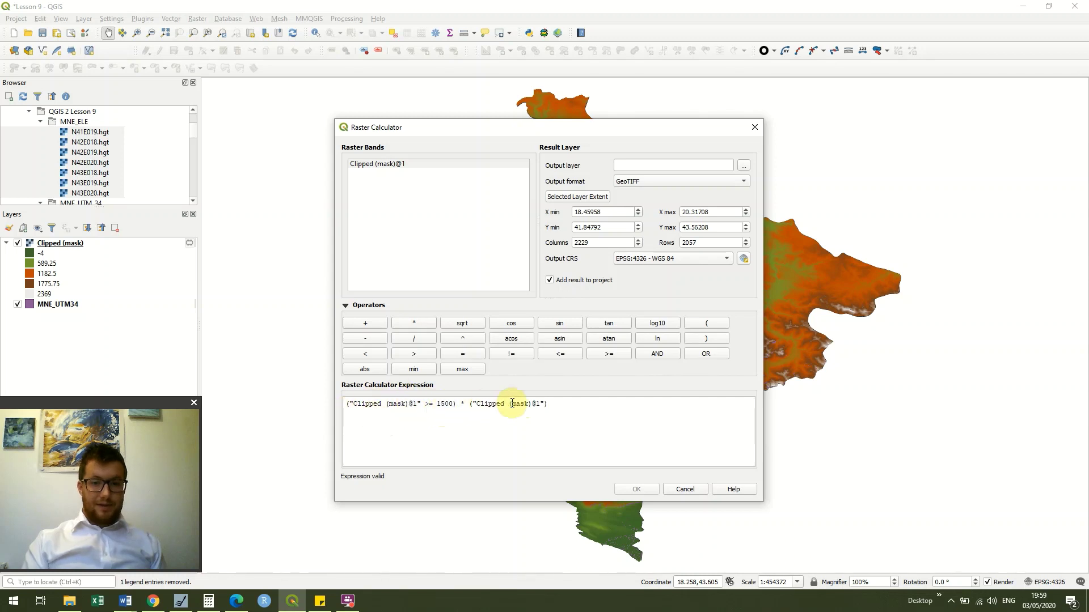
{"action": "type", "text": ")"}
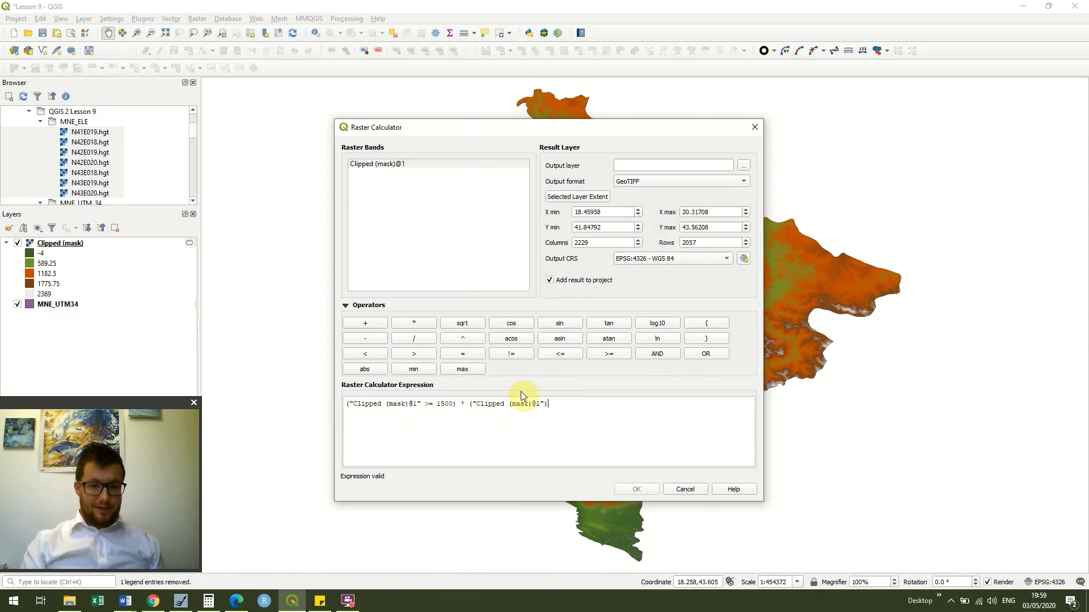
Set the output raster to MNE_RASTER_1500+ in the QGIS 2 Lesson 12 folder and run the calculation
{"action": "left_click", "coordinate": [741, 165]}
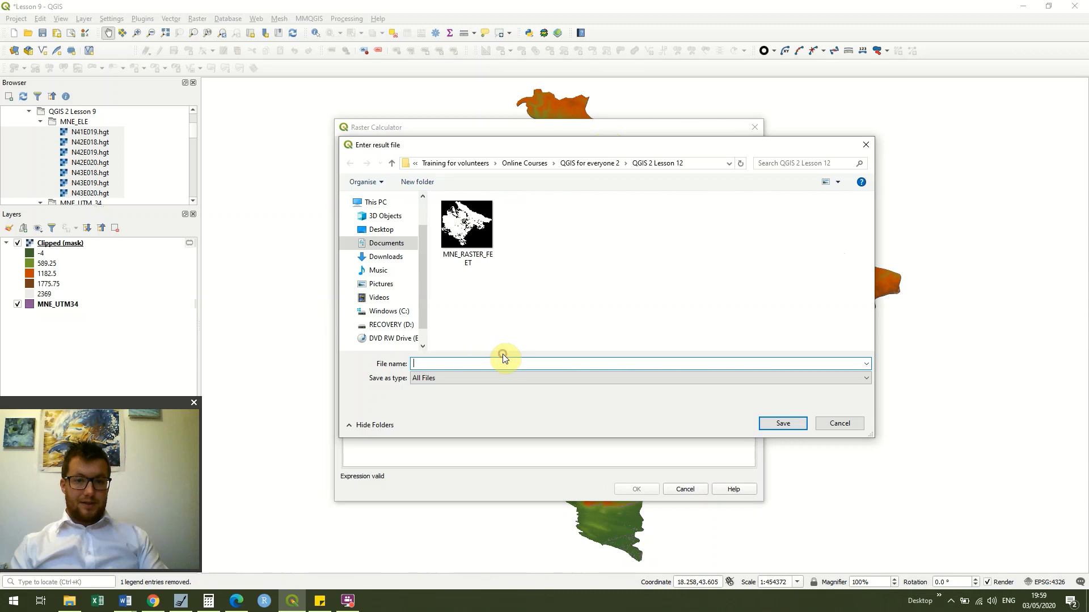
{"action": "type", "text": "MNE_"}
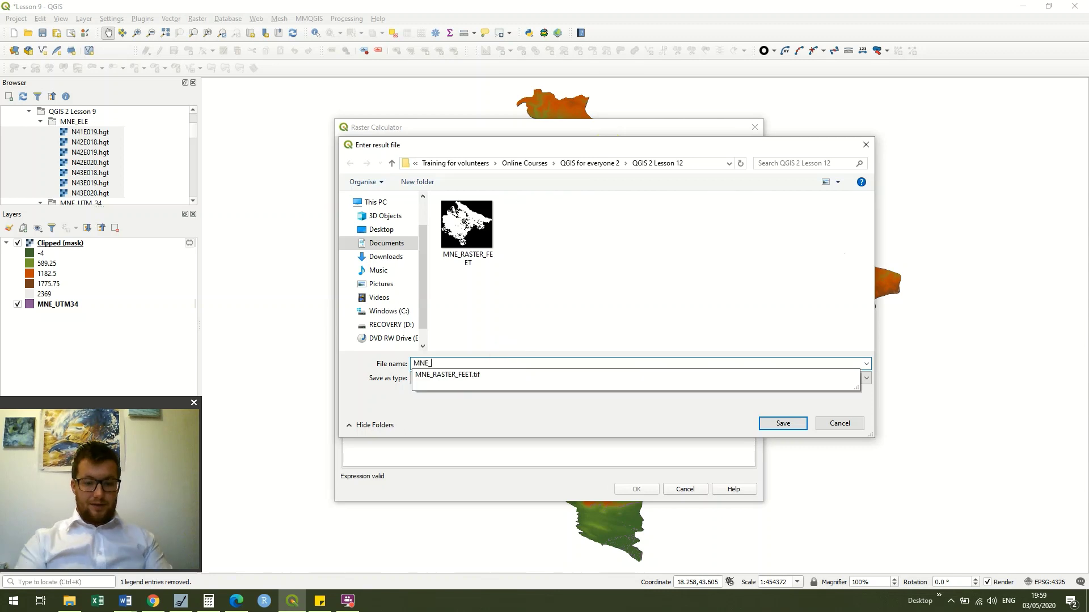
{"action": "type", "text": "RASTE"}
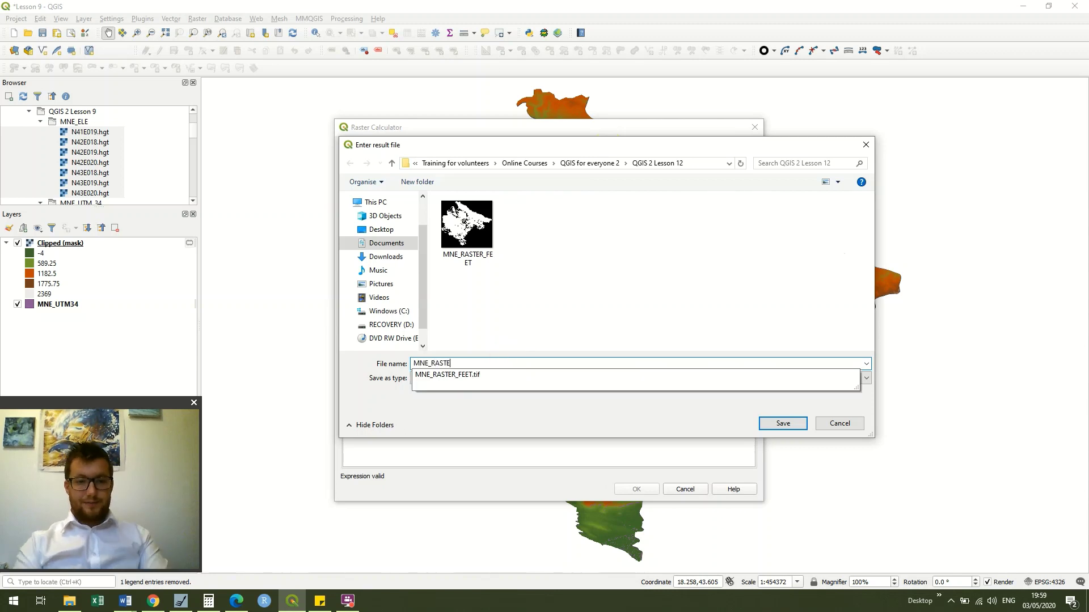
{"action": "type", "text": "R_"}
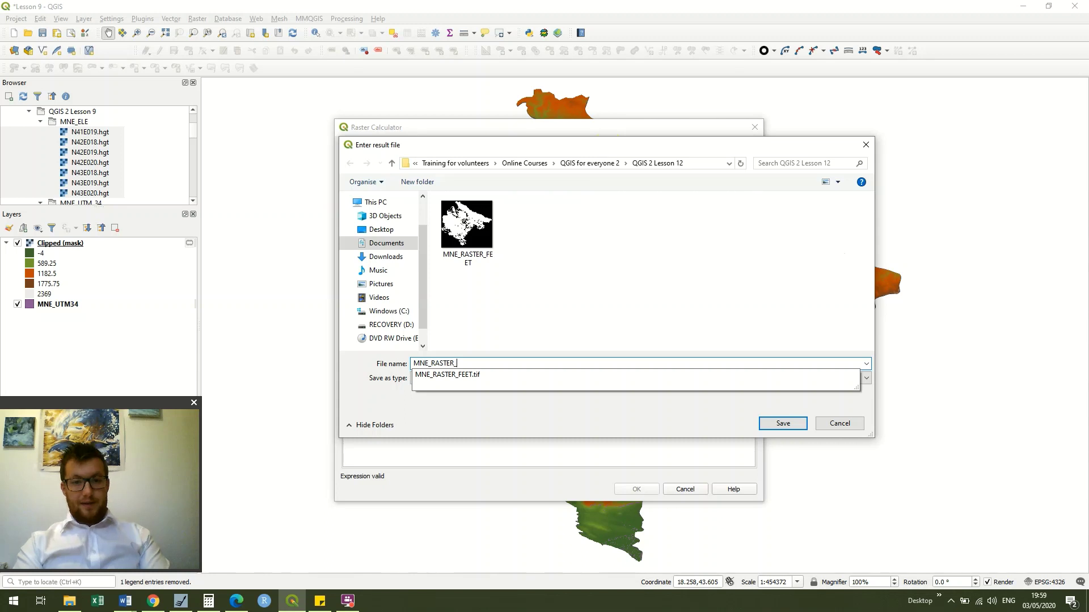
{"action": "type", "text": "1500"}
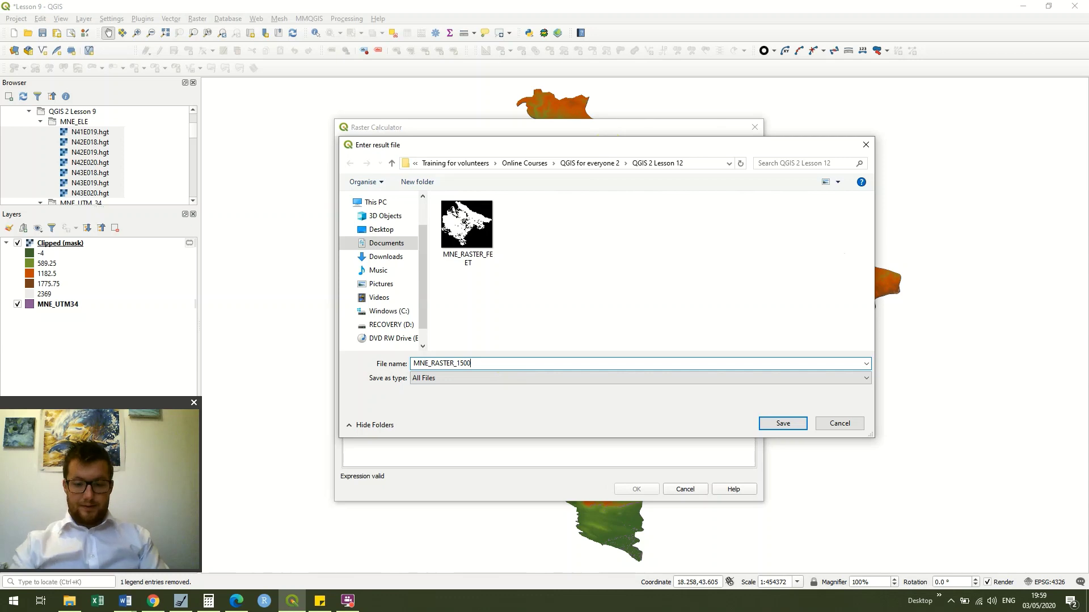
{"action": "type", "text": "+"}
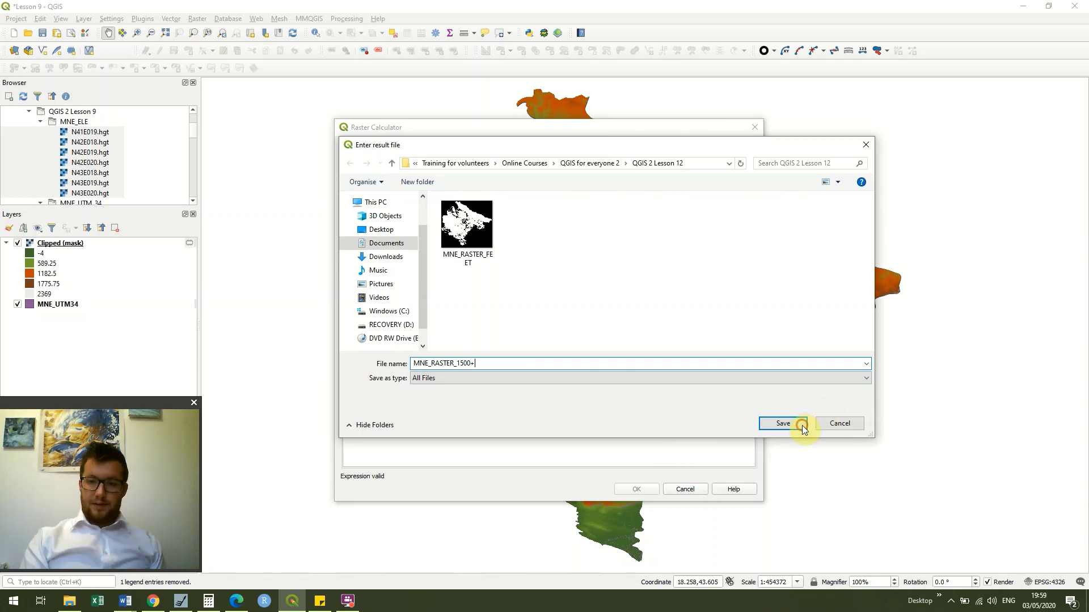
{"action": "left_click", "coordinate": [783, 423]}
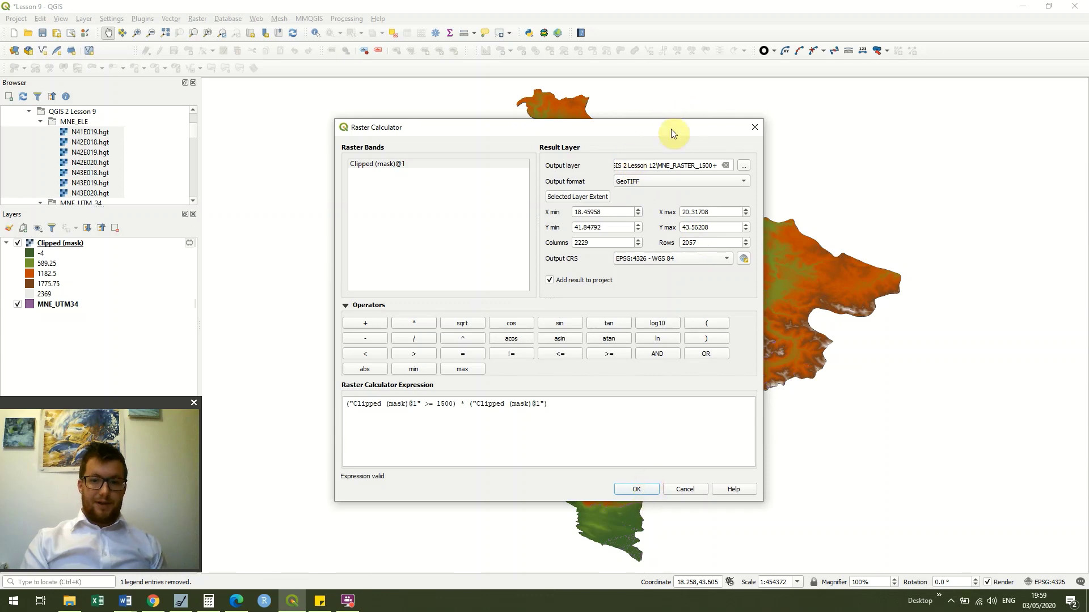
{"action": "left_click_drag", "start_coordinate": [672, 134], "coordinate": [929, 71]}
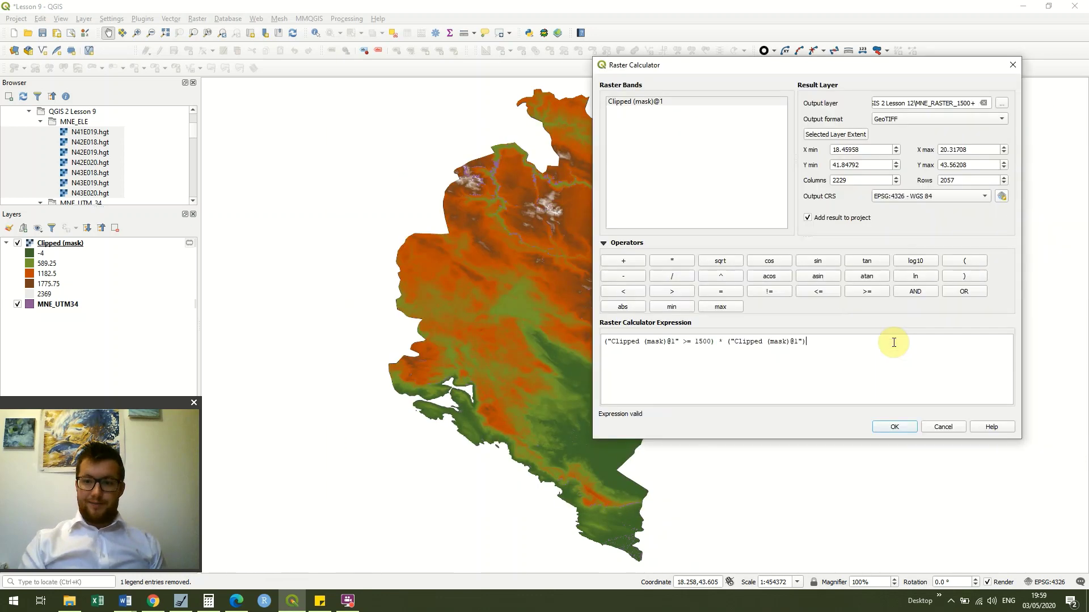
{"action": "left_click", "coordinate": [896, 428]}
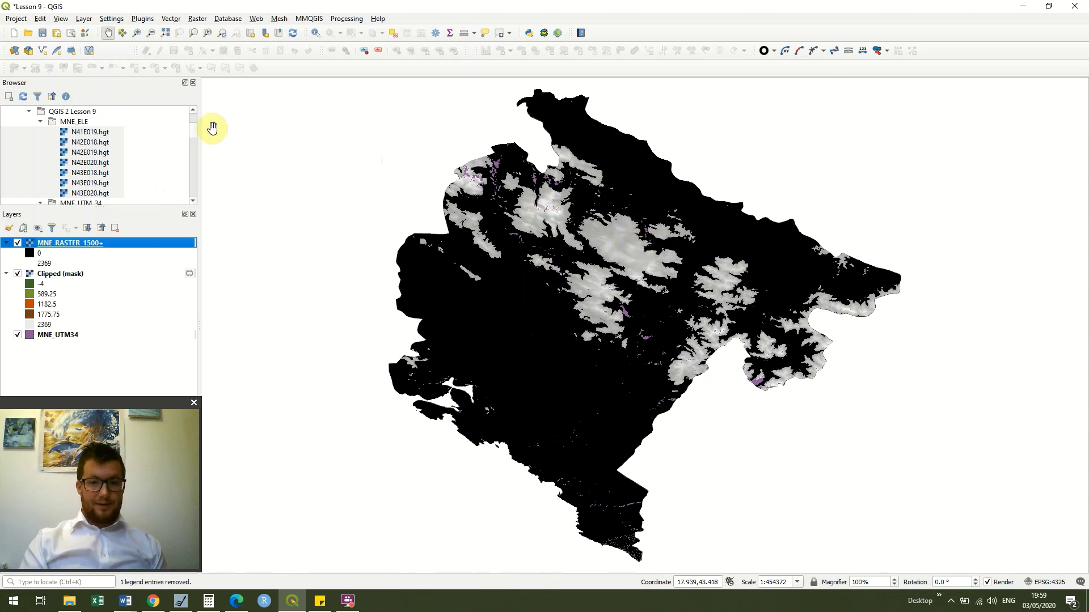
Style the MNE_RASTER_1500+ layer as Singleband pseudocolor with the green color ramp and linear interpolation
{"action": "double_click", "coordinate": [40, 264]}
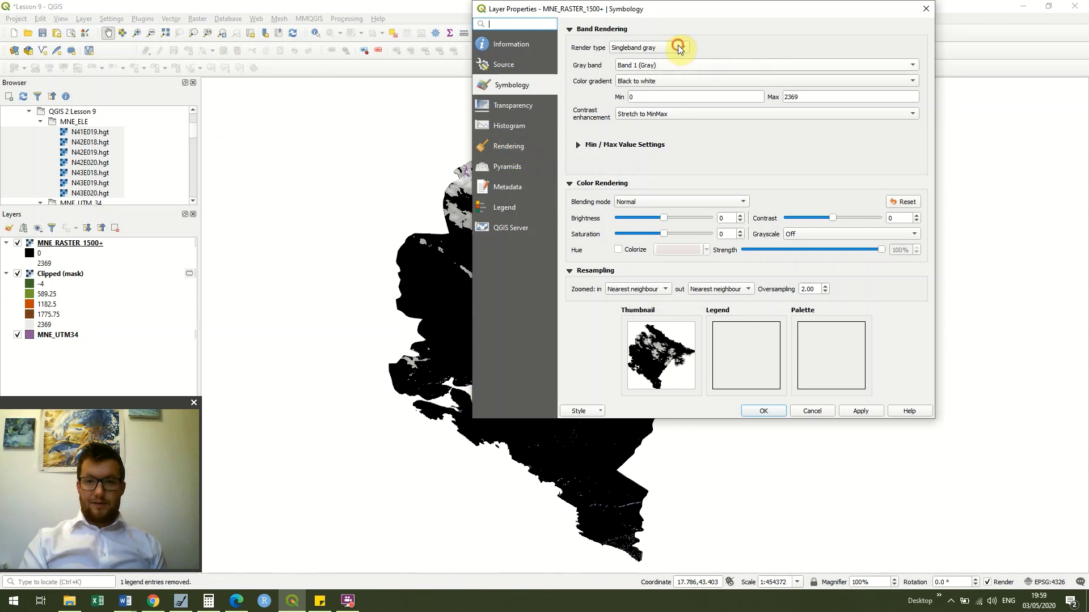
{"action": "left_click", "coordinate": [679, 46]}
{"action": "left_click", "coordinate": [678, 59]}
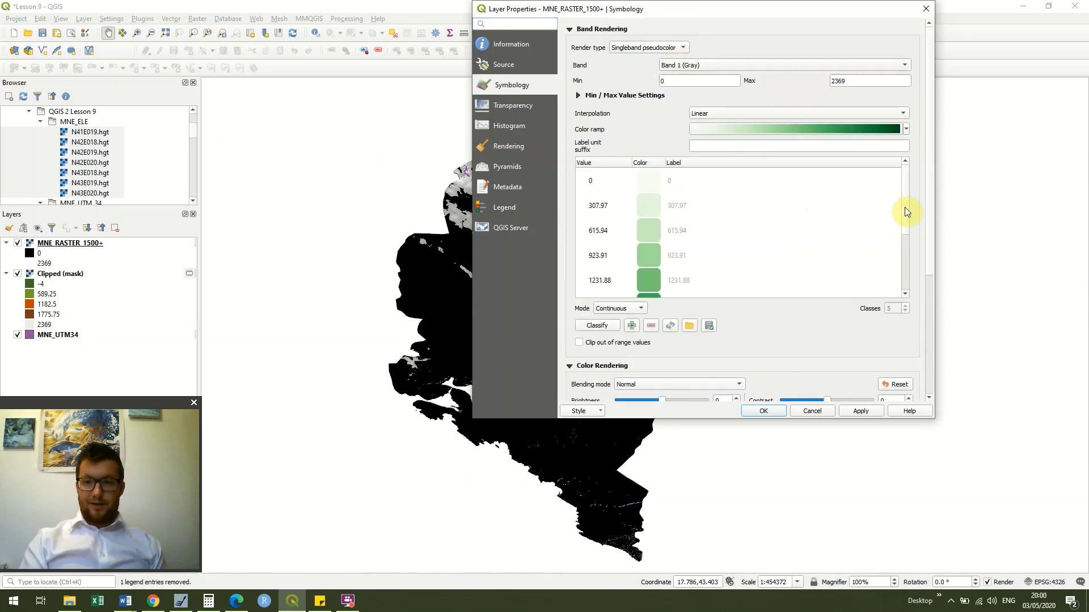
{"action": "left_click_drag", "start_coordinate": [907, 229], "coordinate": [910, 270]}
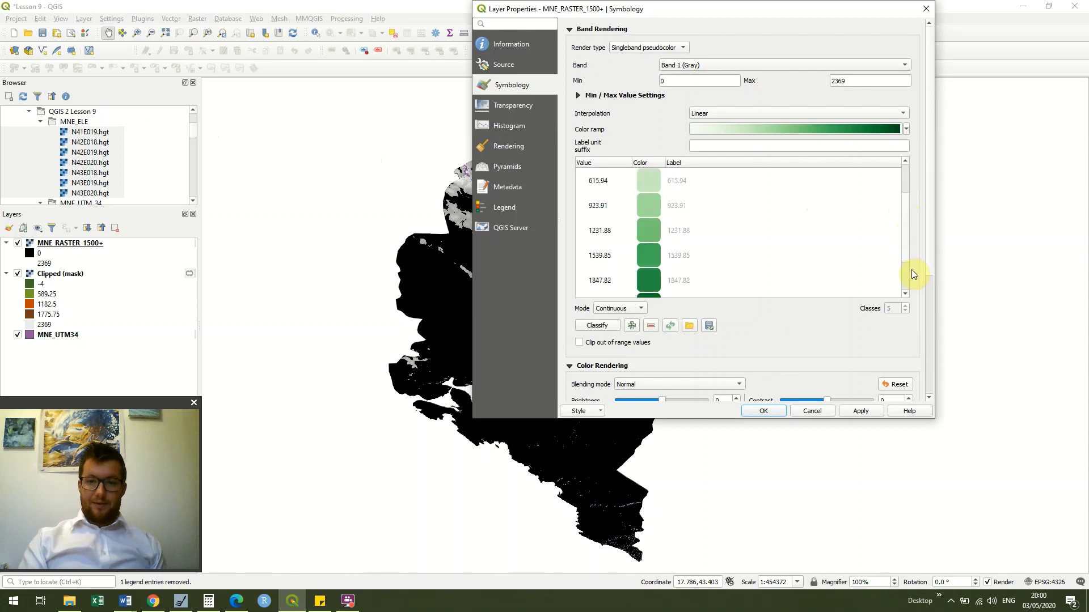
{"action": "left_click", "coordinate": [905, 160]}
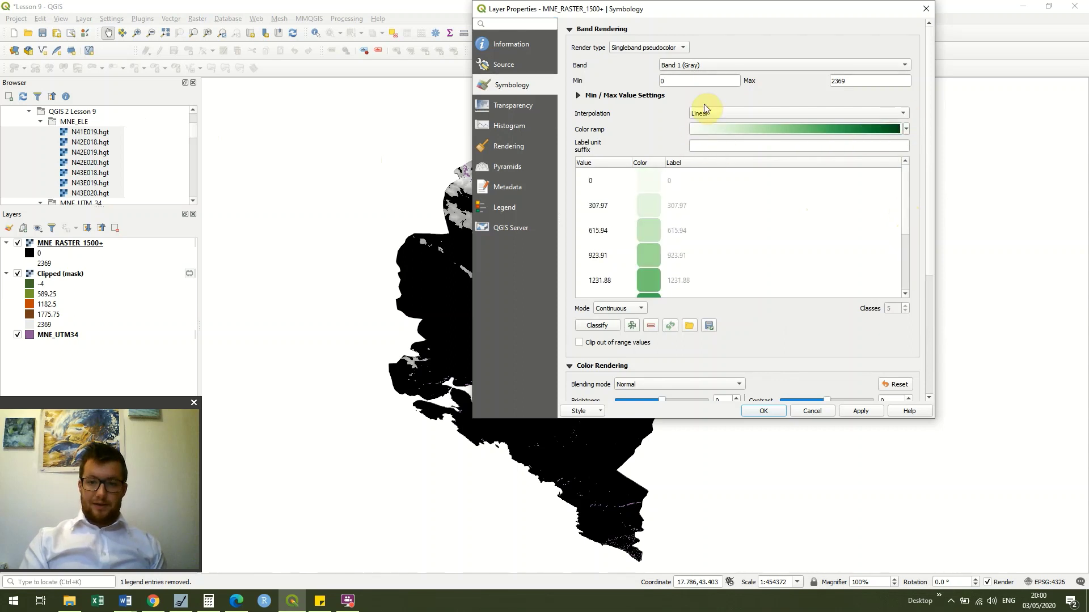
{"action": "left_click", "coordinate": [873, 410]}
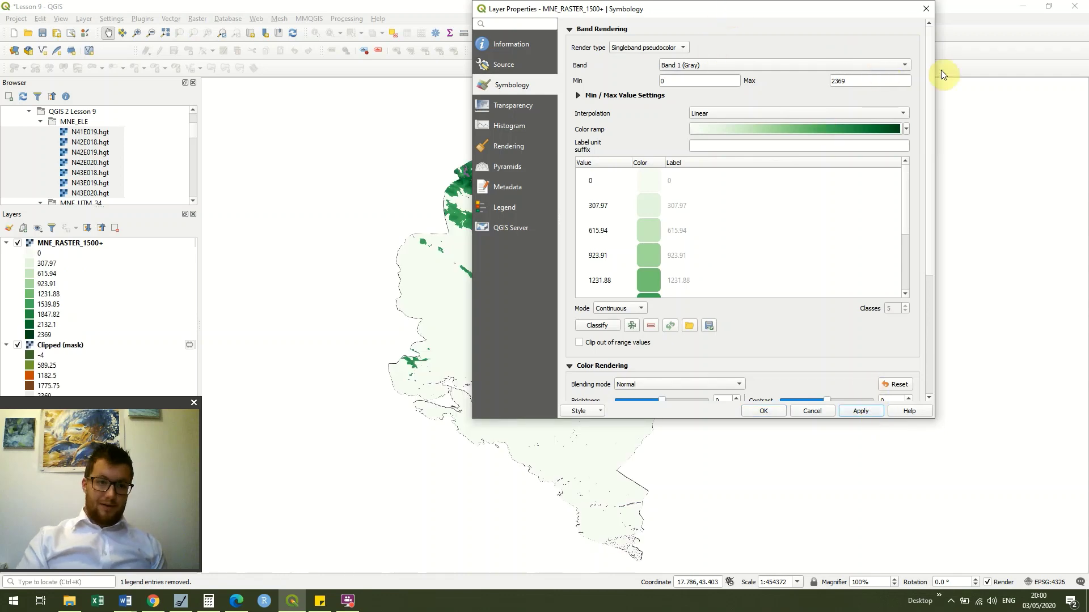
{"action": "left_click_drag", "start_coordinate": [730, 6], "coordinate": [815, 80]}
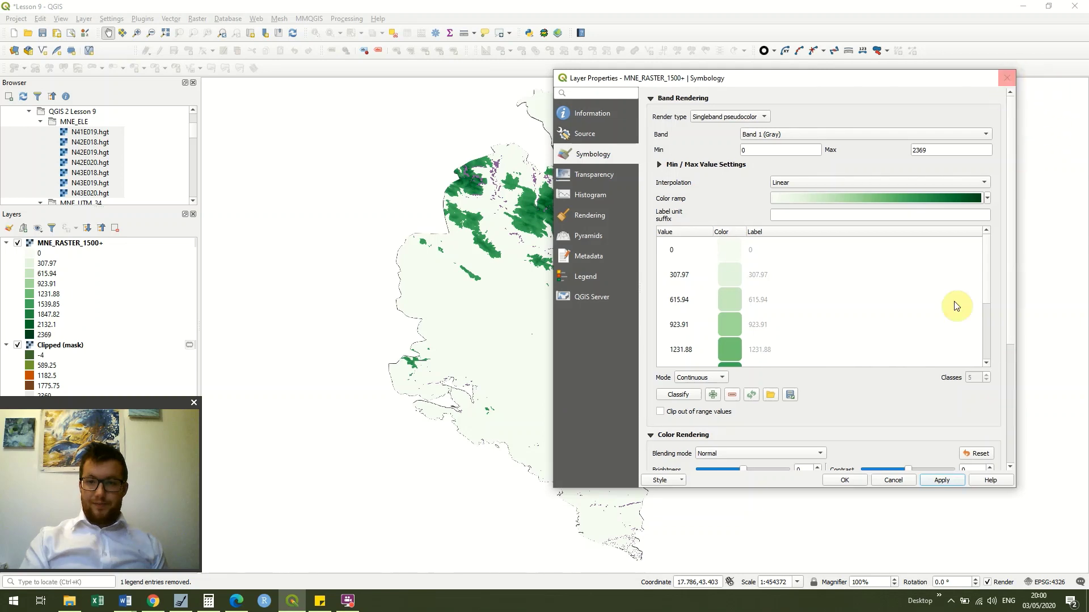
{"action": "left_click", "coordinate": [942, 483]}
{"action": "left_click", "coordinate": [860, 479]}
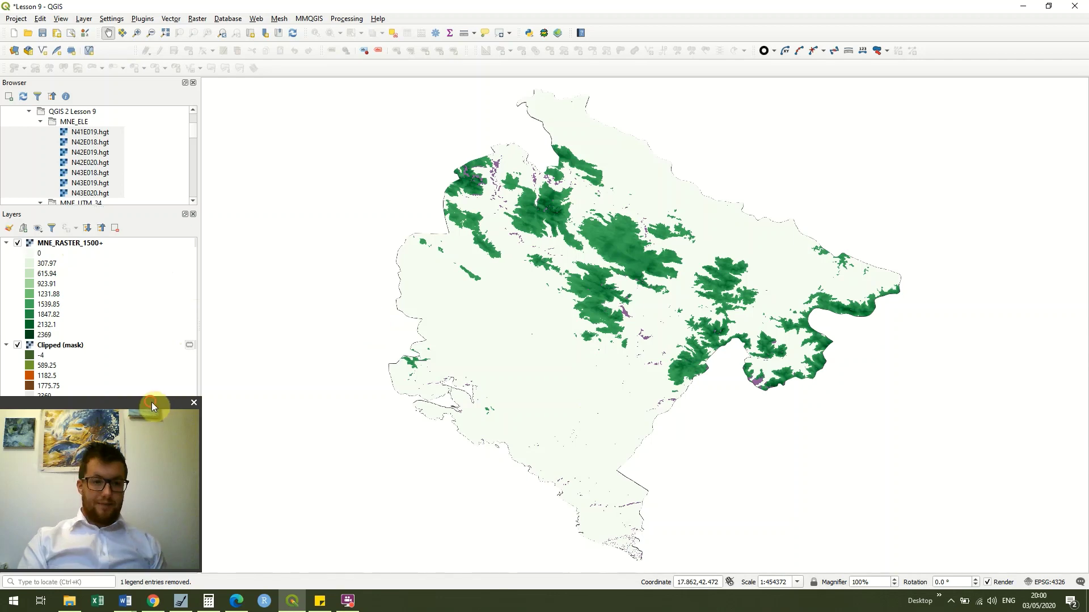
Move the MNE_UTM34 layer directly above the Clipped (mask) layer in the layer order
{"action": "left_click_drag", "start_coordinate": [152, 402], "coordinate": [314, 402]}
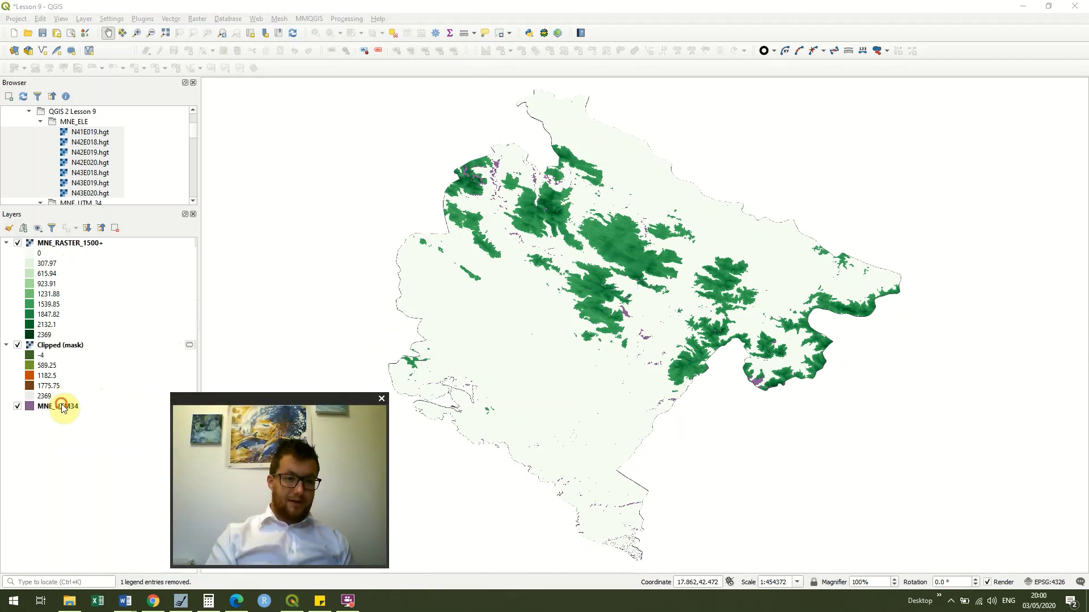
{"action": "mouse_move", "coordinate": [62, 409]}
{"action": "left_mouse_down"}
{"action": "mouse_move", "coordinate": [61, 336]}
{"action": "mouse_move", "coordinate": [48, 424]}
{"action": "left_mouse_up"}
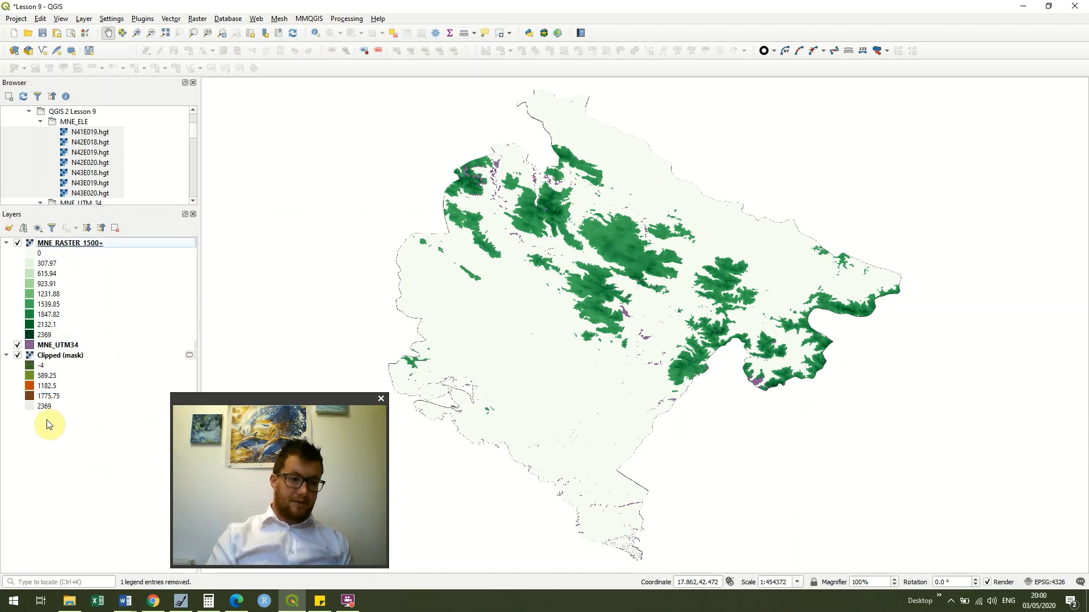
{"action": "left_click_drag", "start_coordinate": [275, 401], "coordinate": [97, 389]}
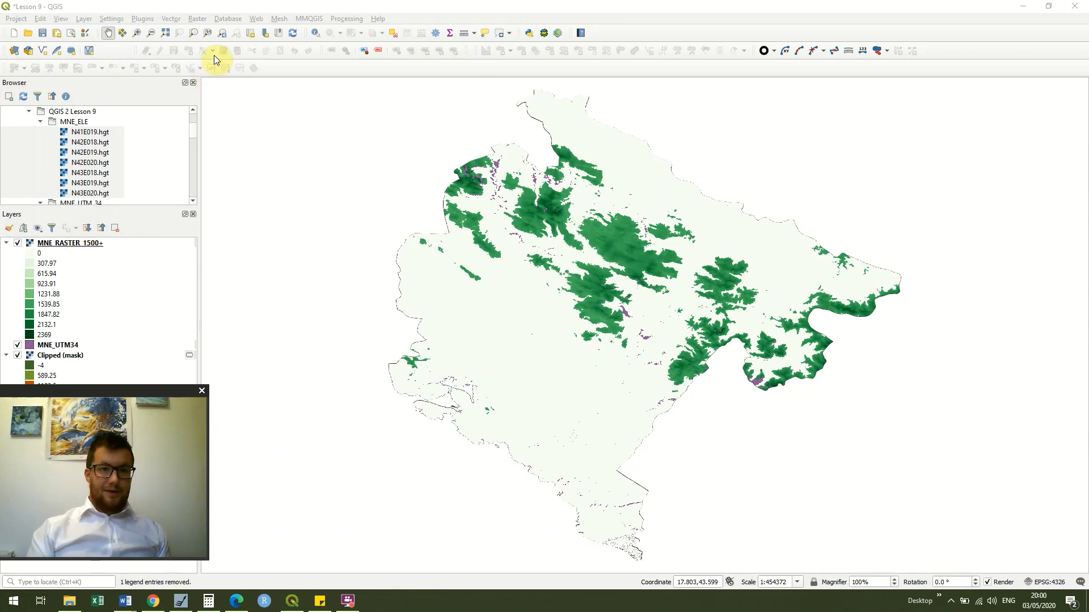
Start a new raster calculation and insert the Clipped (mask)@1 band into the expression
{"action": "left_click", "coordinate": [267, 267]}
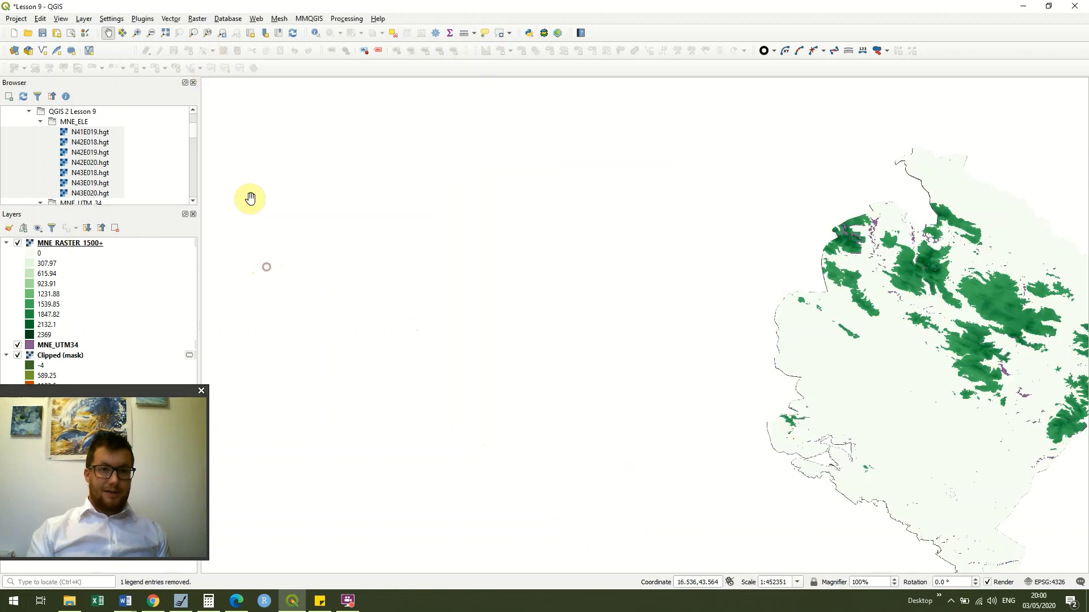
{"action": "left_click", "coordinate": [704, 353]}
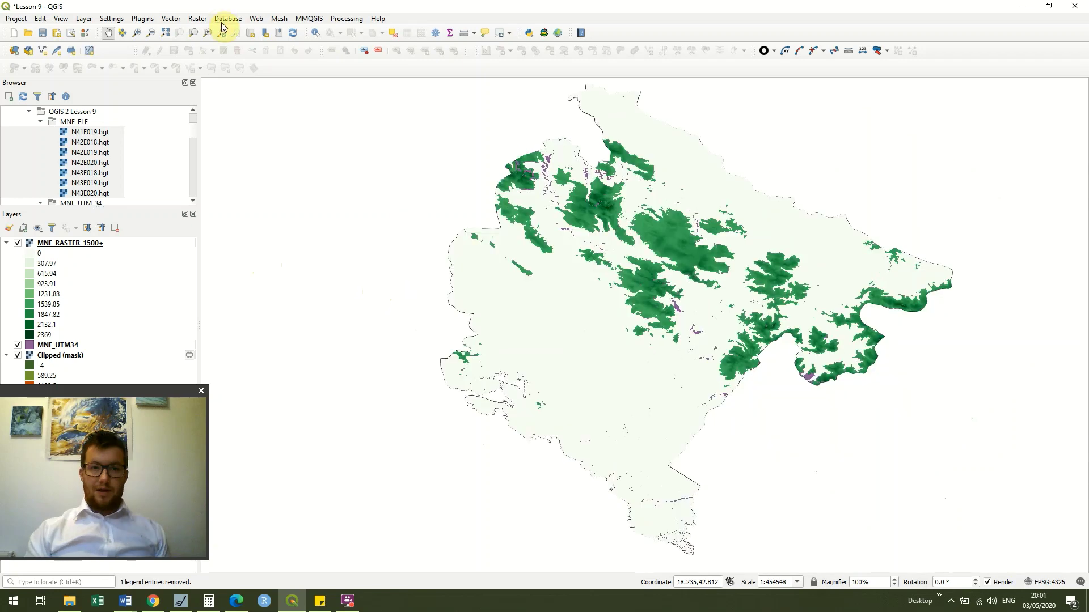
{"action": "left_click", "coordinate": [204, 20]}
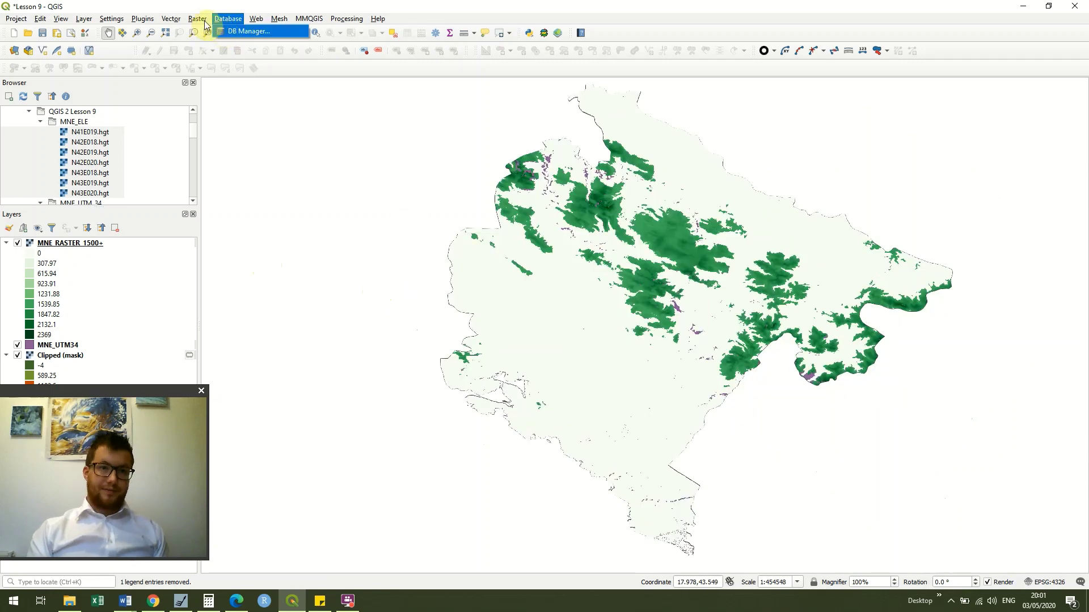
{"action": "left_click", "coordinate": [211, 32]}
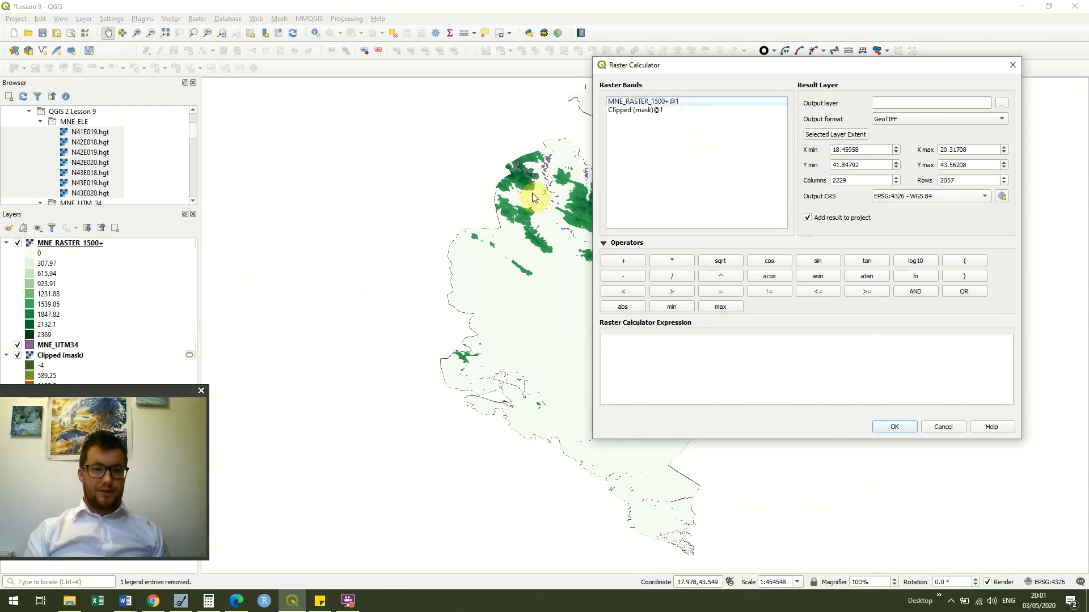
{"action": "left_click", "coordinate": [603, 79]}
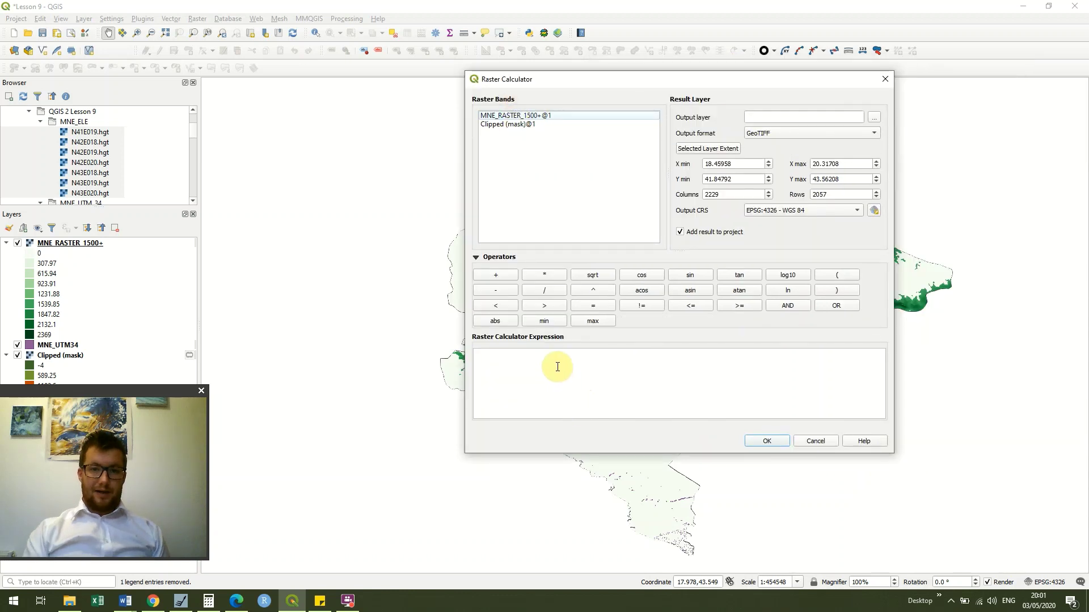
{"action": "double_click", "coordinate": [530, 125]}
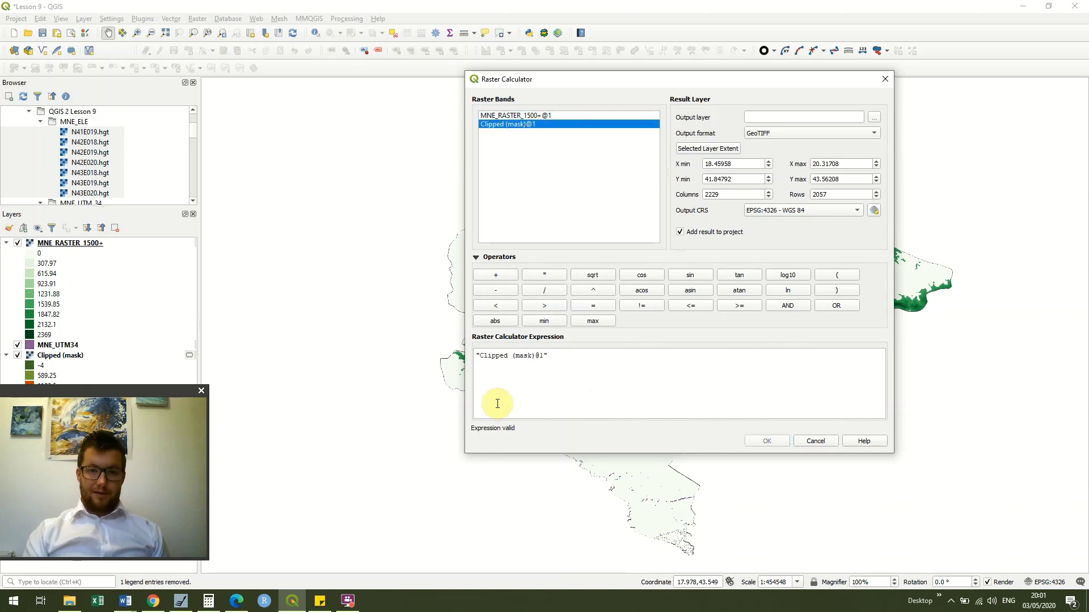
Extend the band reference into the expression ("Clipped (mask)@1">=300) * "Clipped (mask)@1"
{"action": "left_click", "coordinate": [477, 356]}
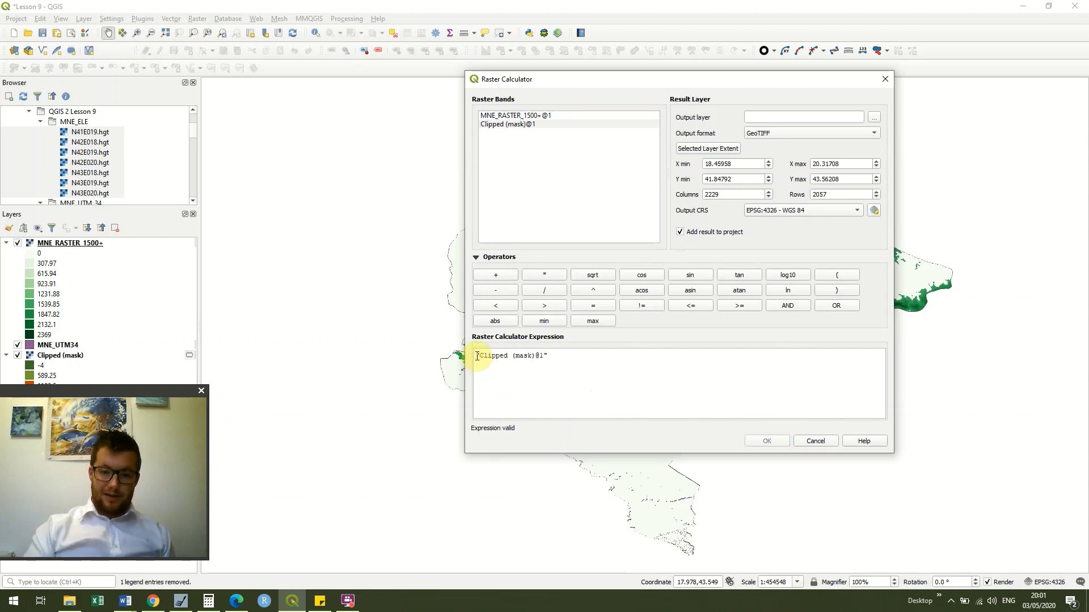
{"action": "type", "text": "("}
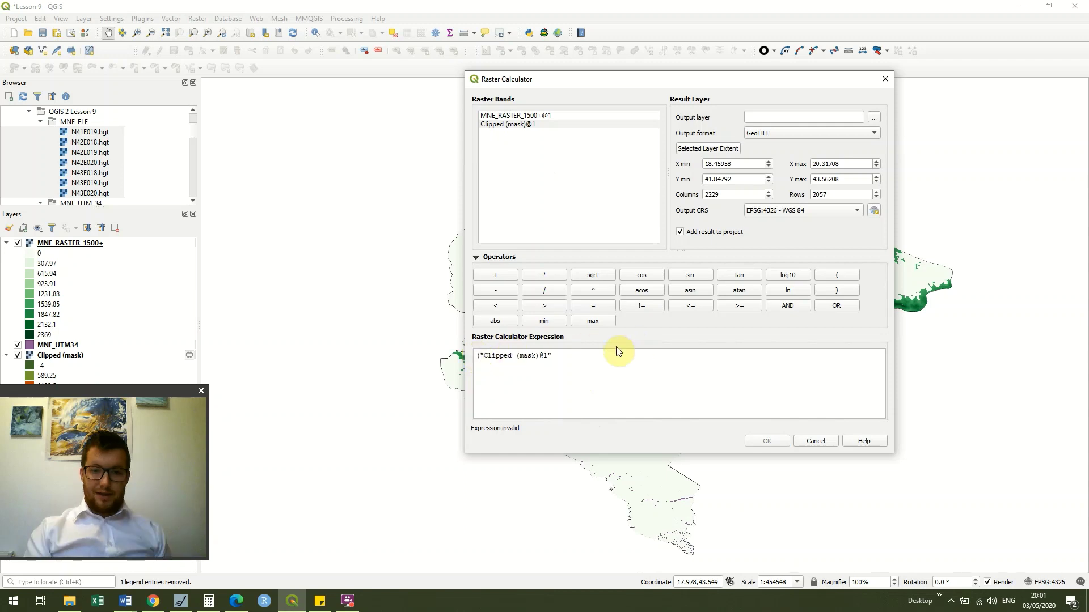
{"action": "left_click", "coordinate": [584, 360]}
{"action": "type", "text": ">"}
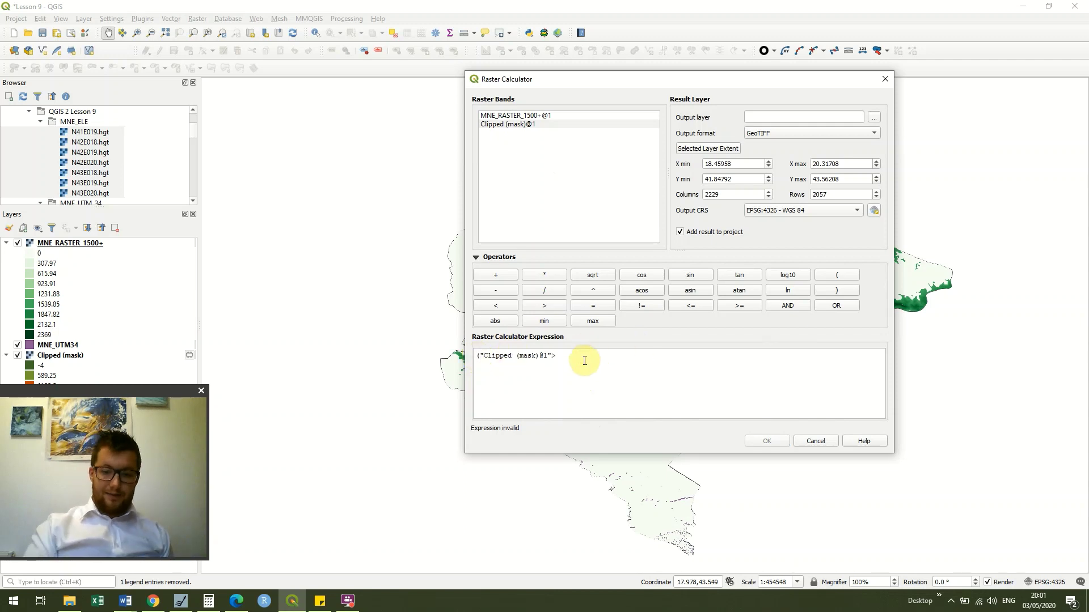
{"action": "type", "text": "="}
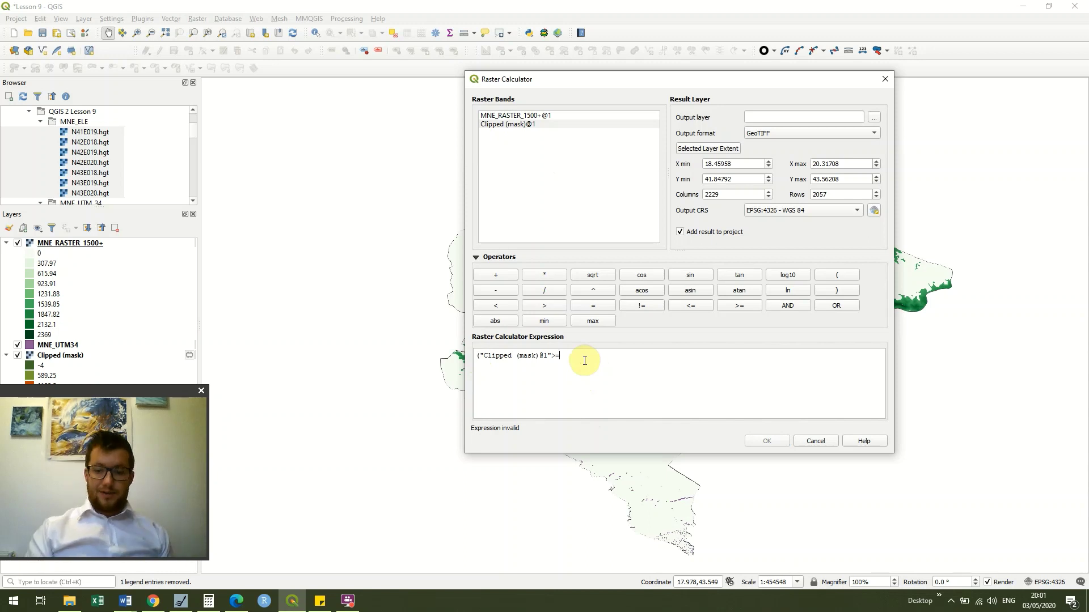
{"action": "type", "text": "300) "}
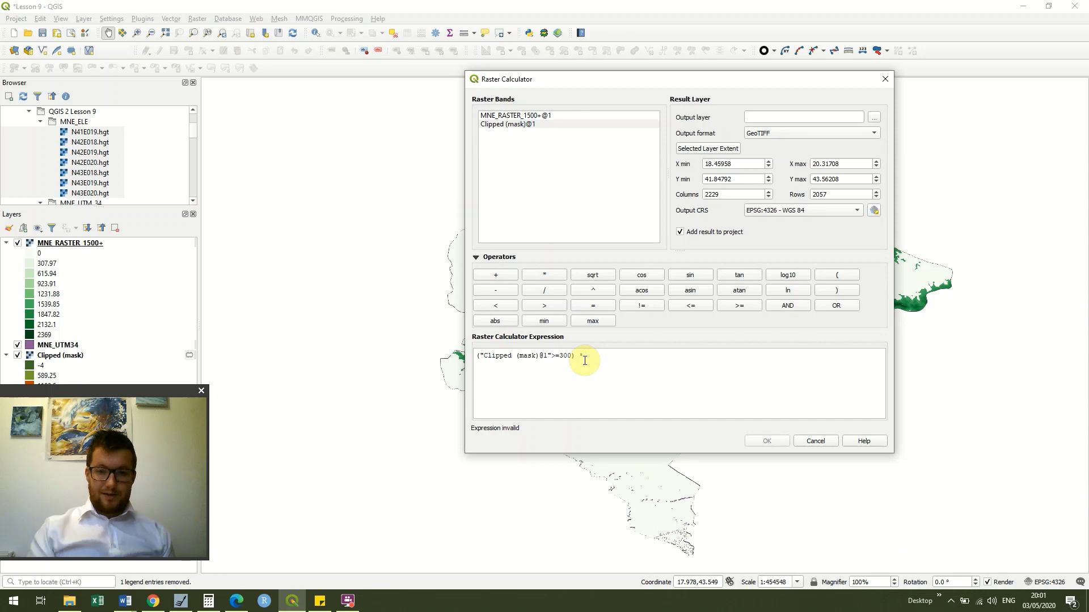
{"action": "type", "text": "*"}
{"action": "double_click", "coordinate": [519, 124]}
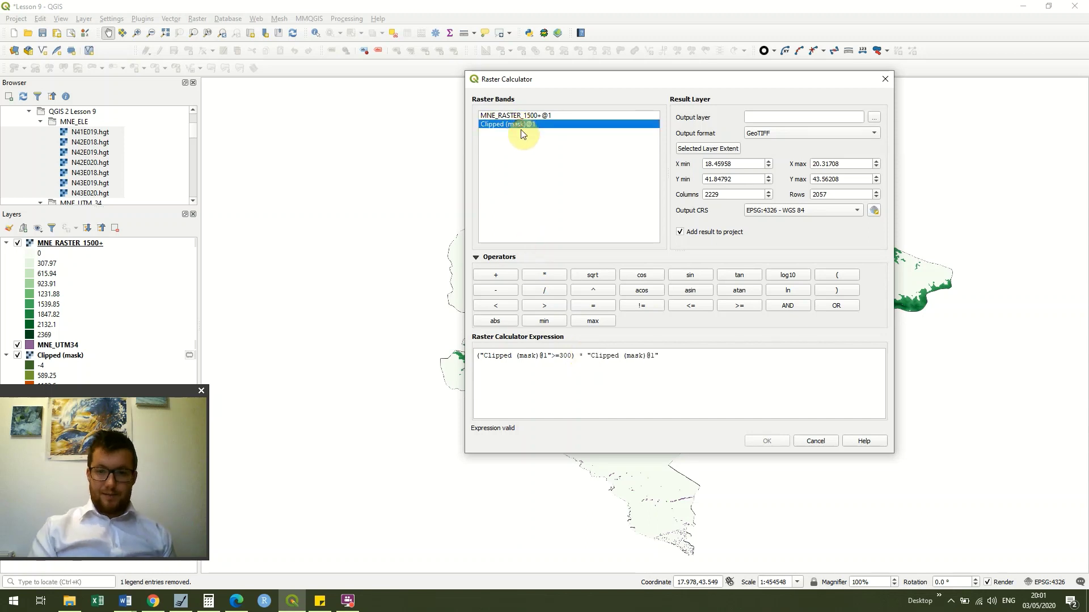
{"action": "left_click", "coordinate": [721, 404]}
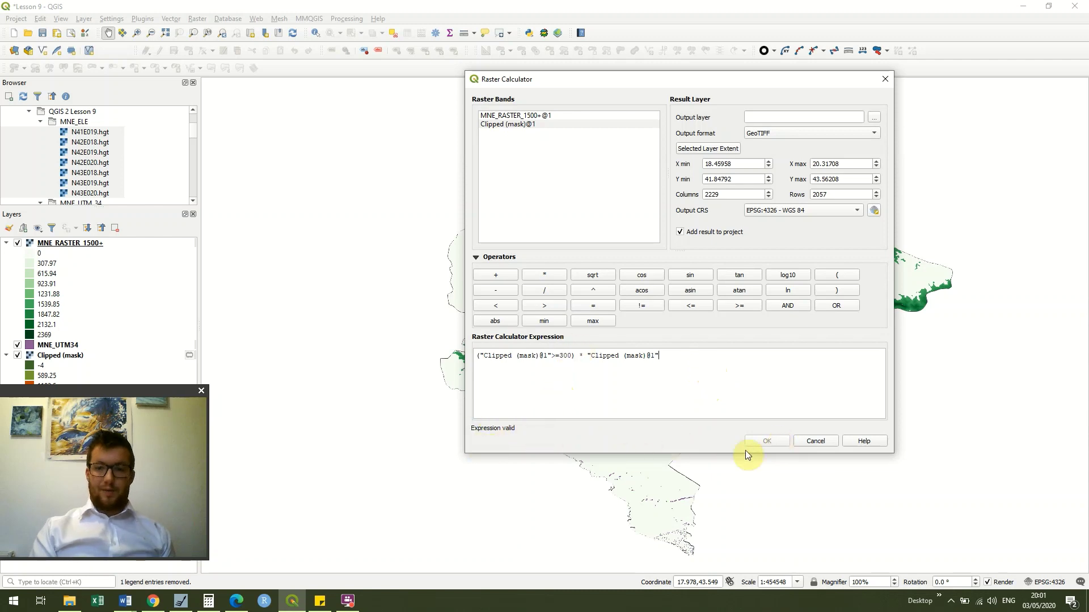
Set the output raster to MNE_RASTER_300+ in the QGIS 2 Lesson 12 folder and run the calculation
{"action": "left_click", "coordinate": [874, 118]}
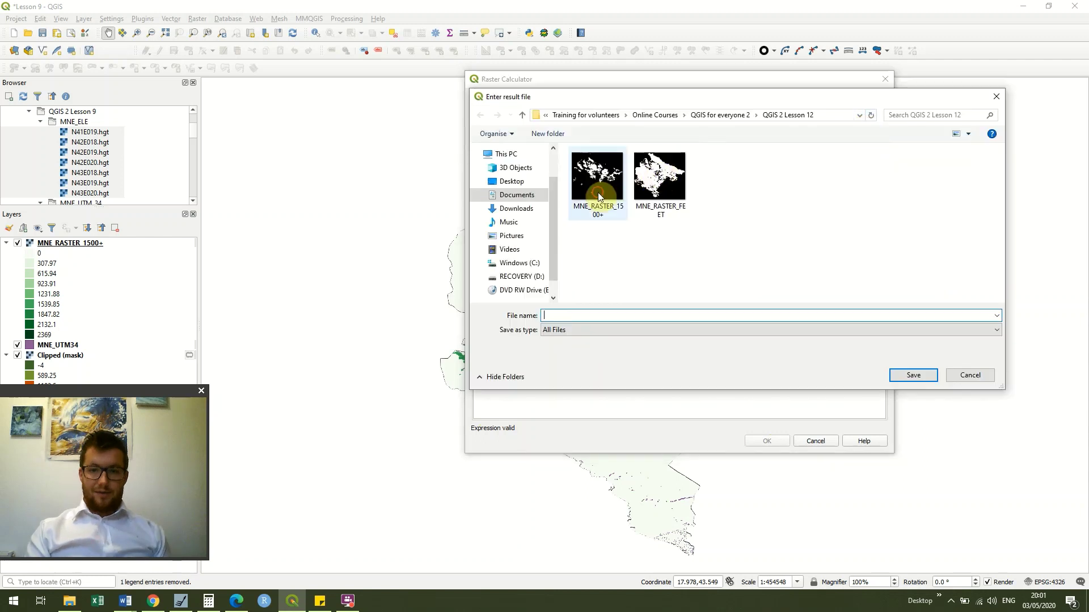
{"action": "left_click", "coordinate": [615, 182]}
{"action": "left_click", "coordinate": [587, 315]}
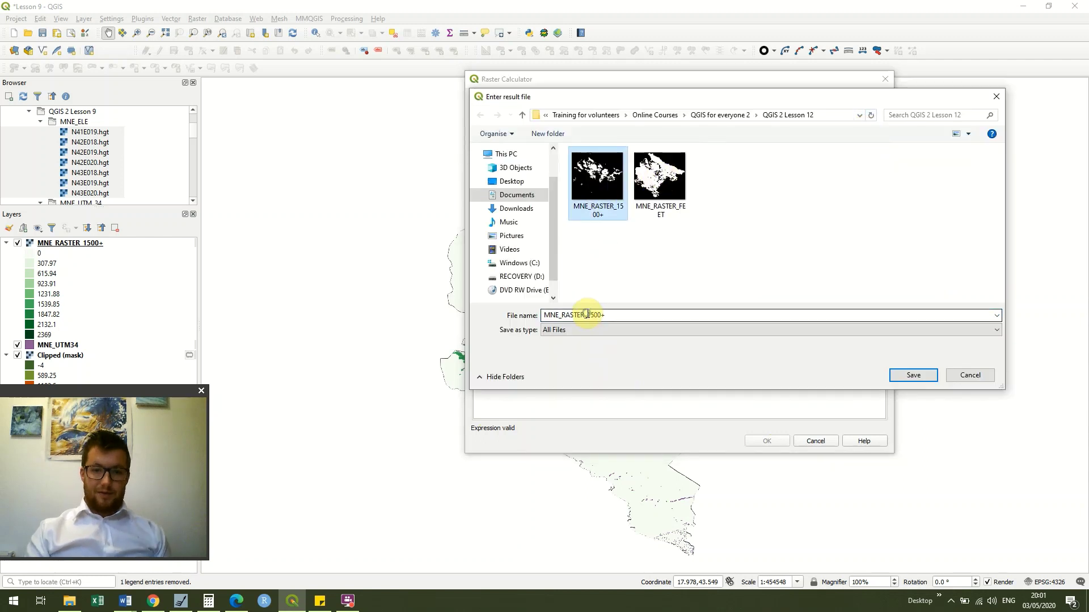
{"action": "right_click", "coordinate": [597, 315]}
{"action": "left_click", "coordinate": [588, 316]}
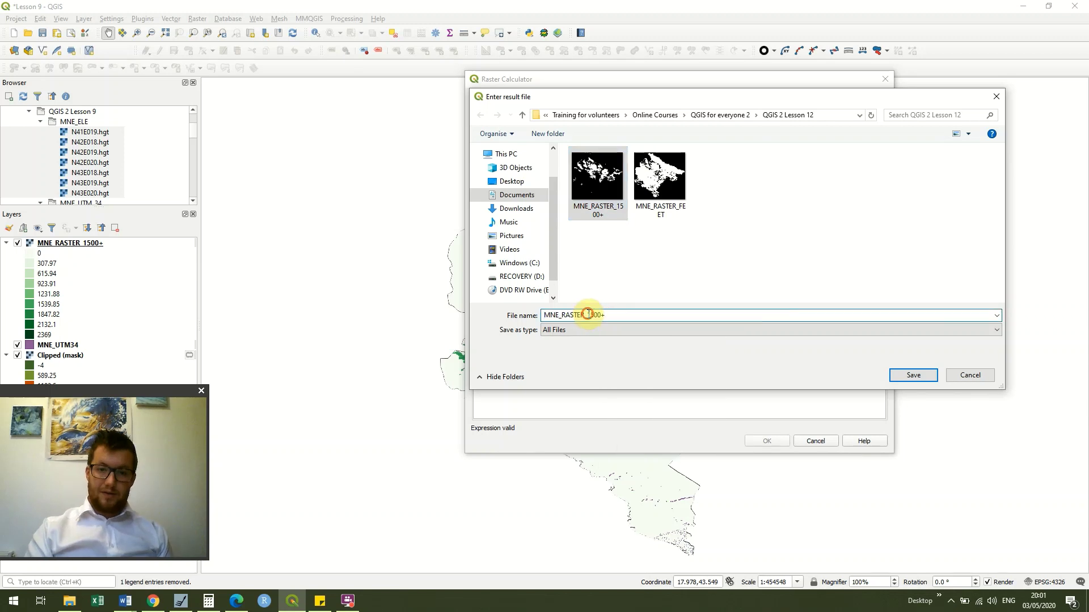
{"action": "left_click_drag", "start_coordinate": [587, 315], "coordinate": [600, 315]}
{"action": "type", "text": "30"}
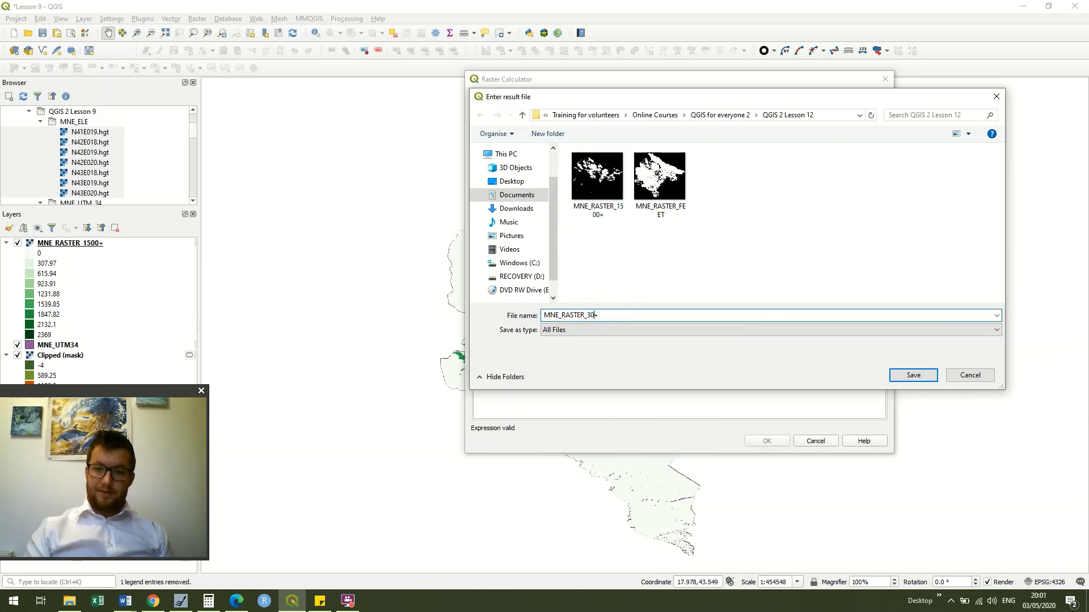
{"action": "type", "text": "0"}
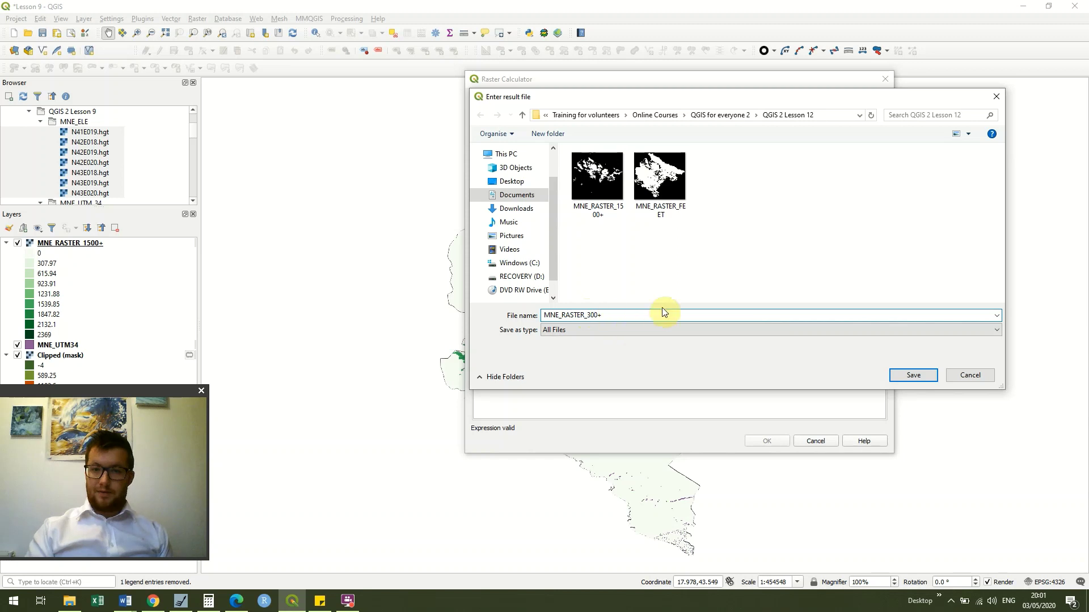
{"action": "left_click", "coordinate": [913, 375]}
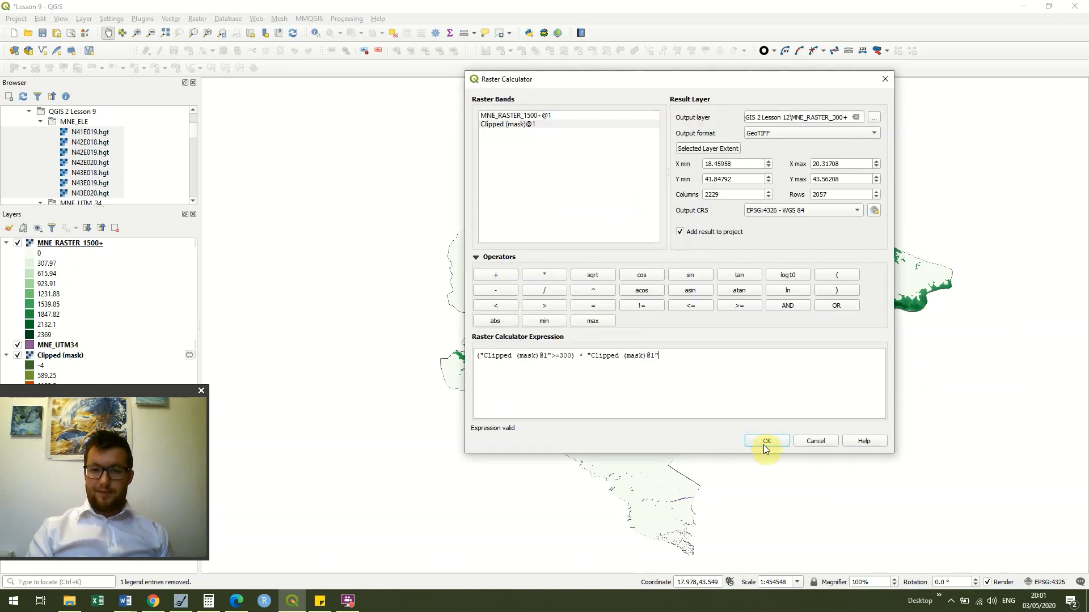
{"action": "left_click", "coordinate": [769, 441]}
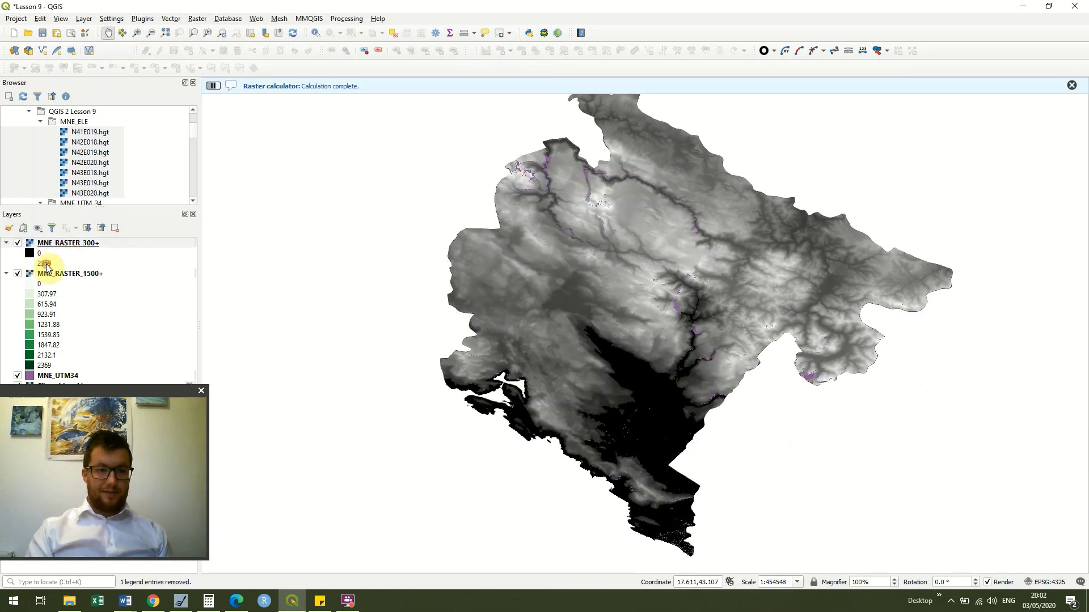
Style the MNE_RASTER_300+ layer as Singleband pseudocolor with the green color ramp and linear interpolation
{"action": "double_click", "coordinate": [46, 264]}
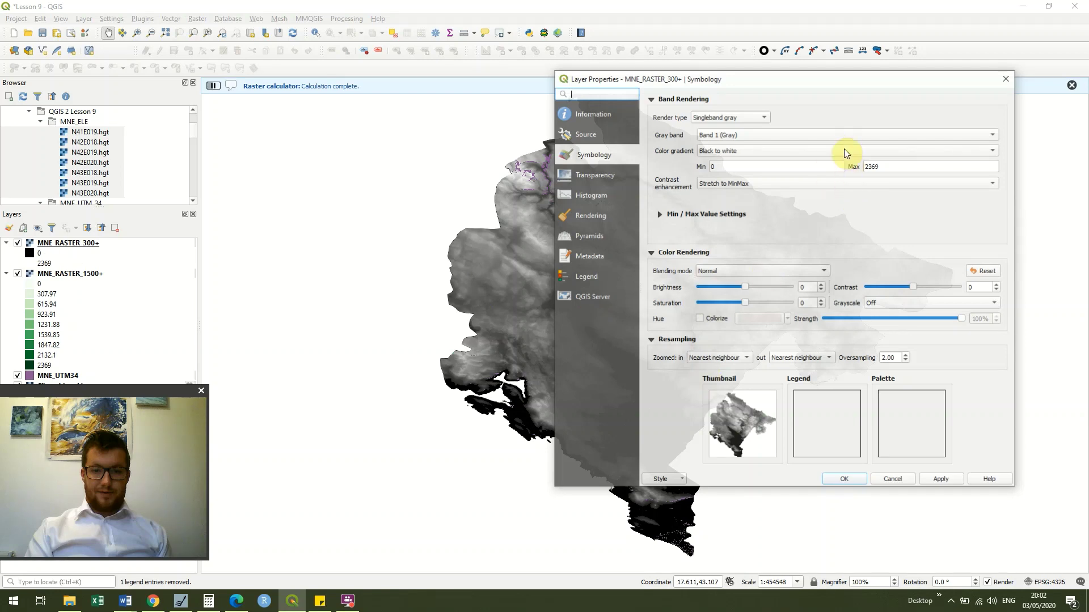
{"action": "left_click", "coordinate": [761, 117]}
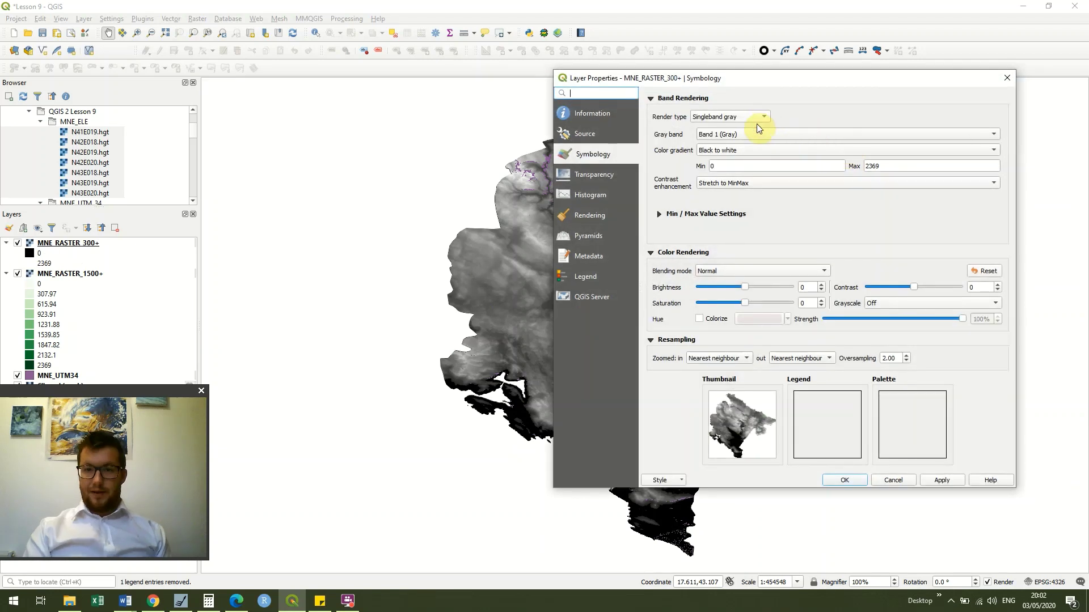
{"action": "left_click", "coordinate": [756, 119]}
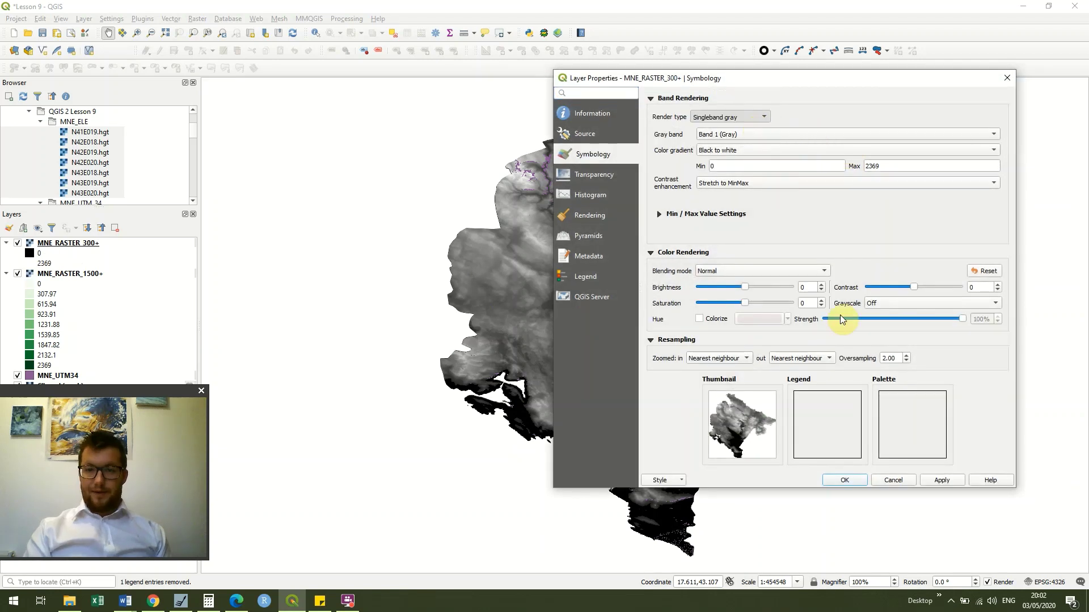
{"action": "left_click", "coordinate": [955, 481]}
{"action": "left_click", "coordinate": [853, 478]}
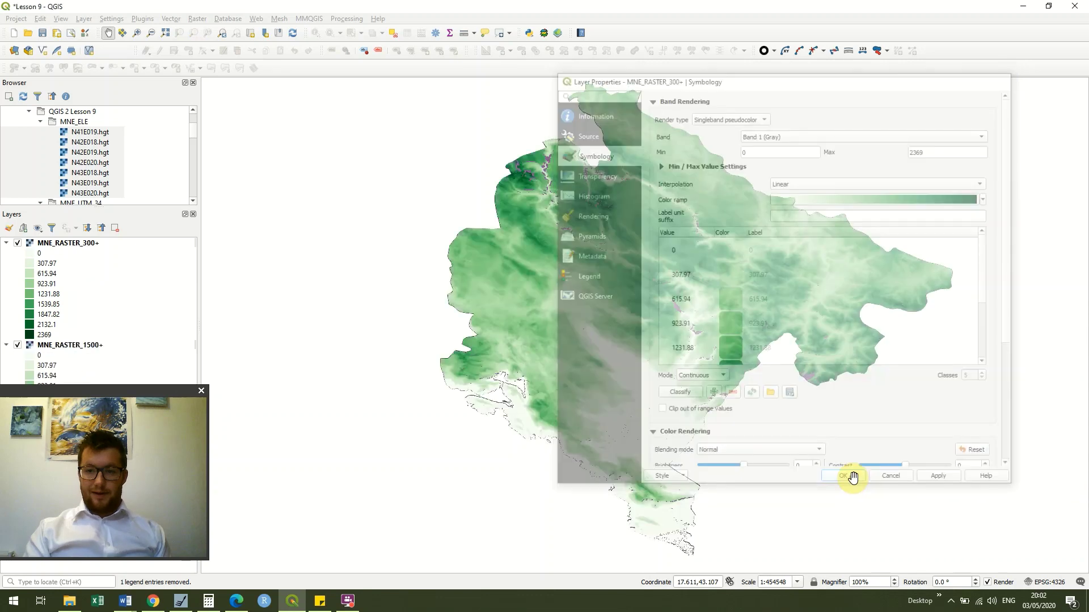